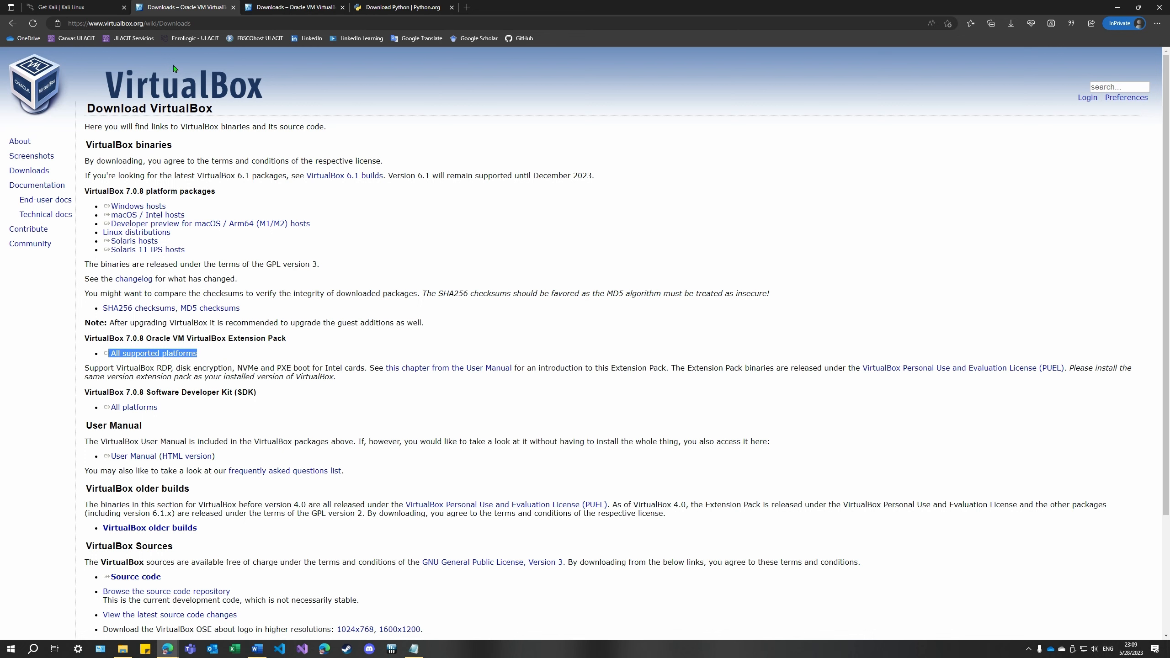
Run python-3.11.3-amd64.exe from the Tutorial folder and install Python 3.11.3 with the default settings
click(73, 7)
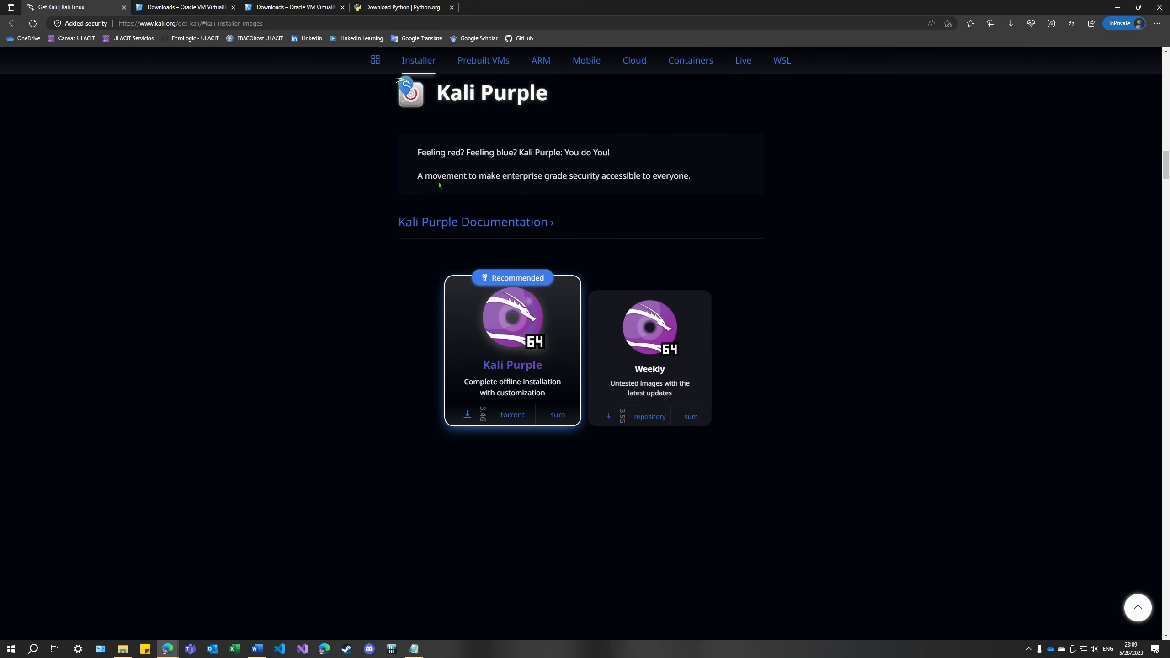
click(401, 7)
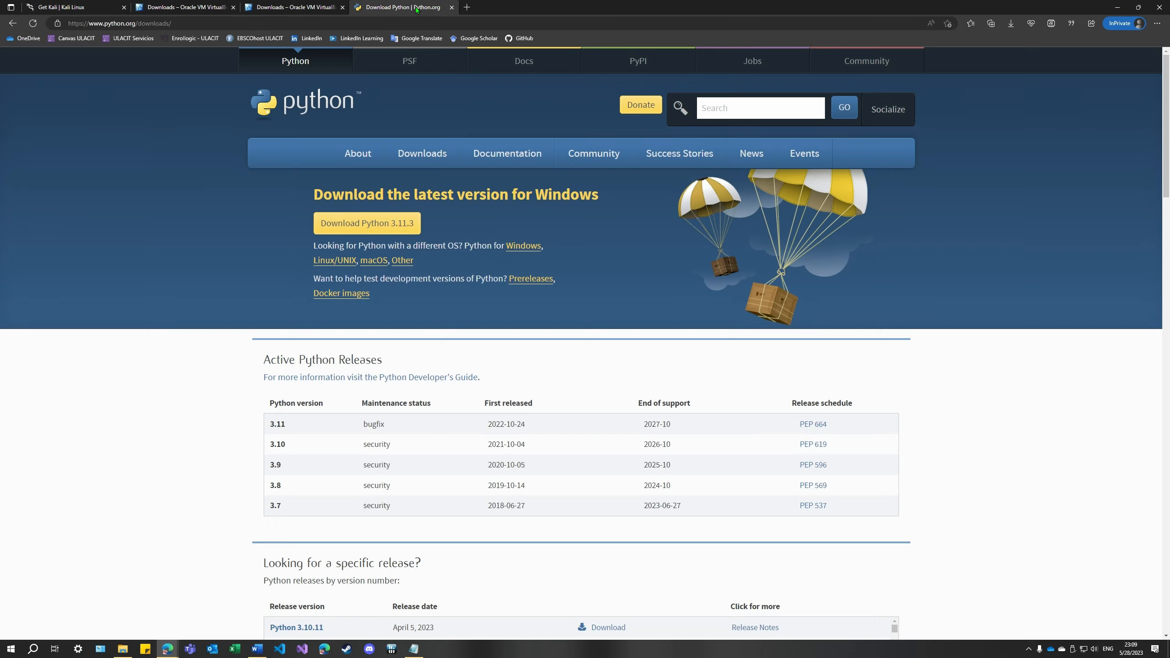
click(133, 649)
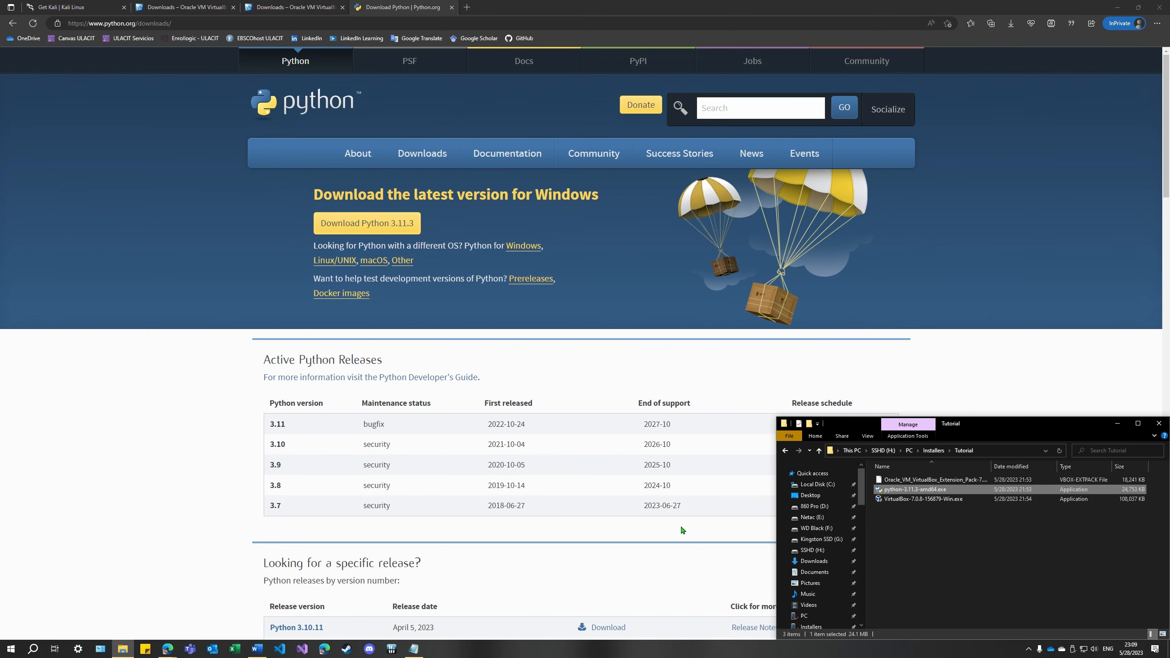
double_click(941, 490)
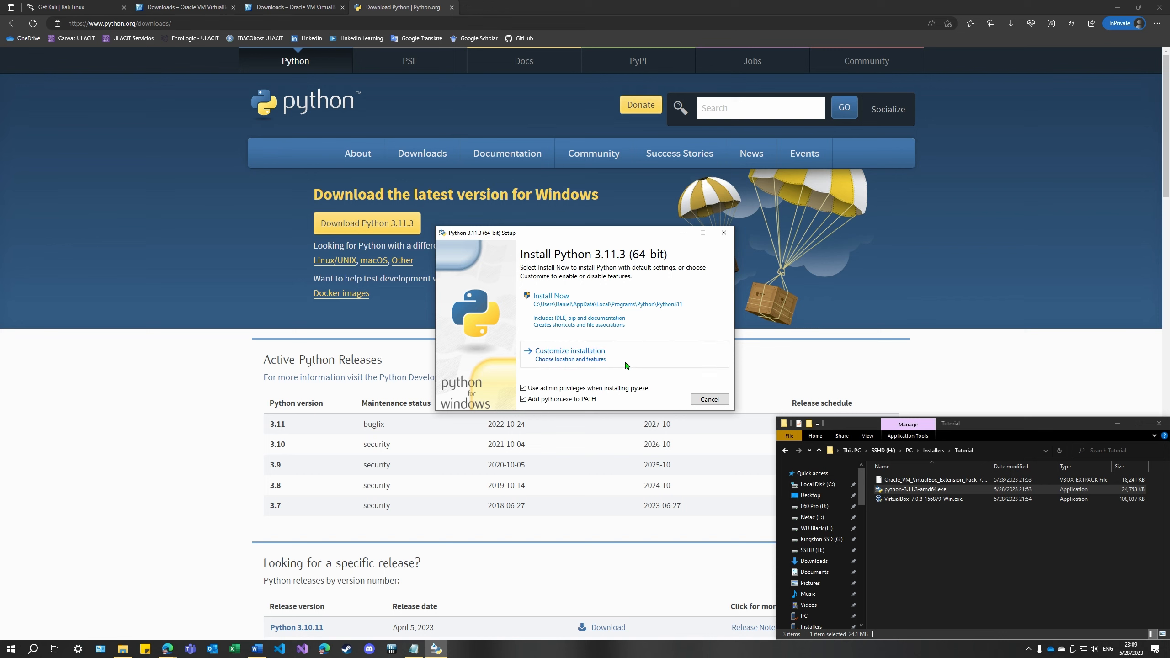
click(611, 312)
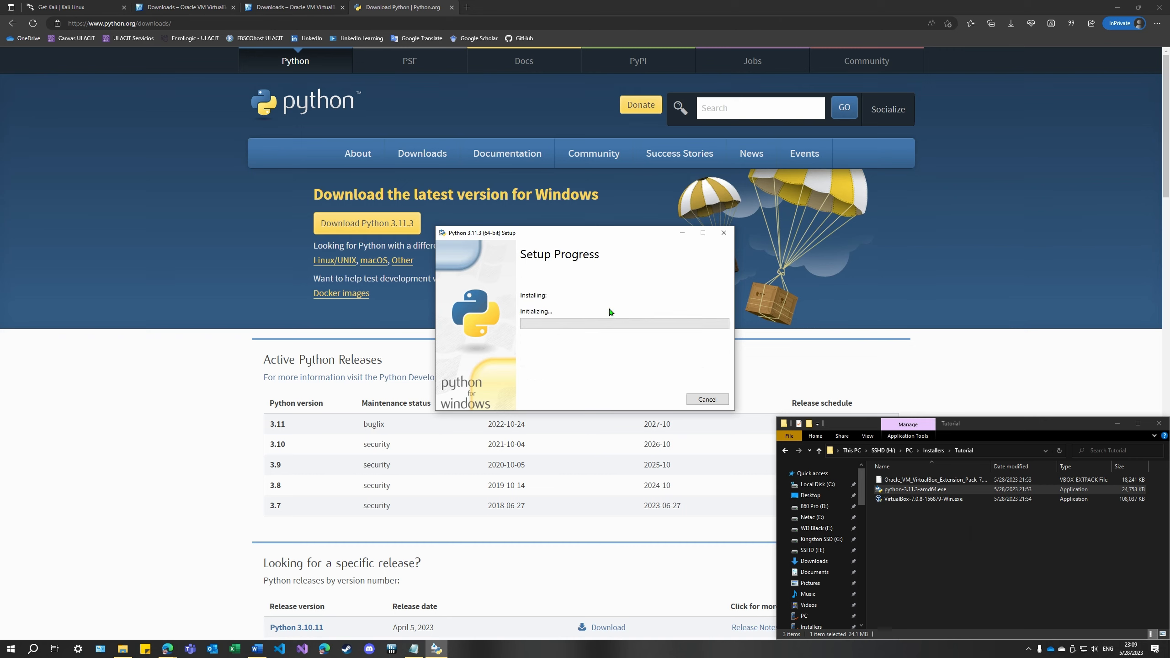
click(538, 387)
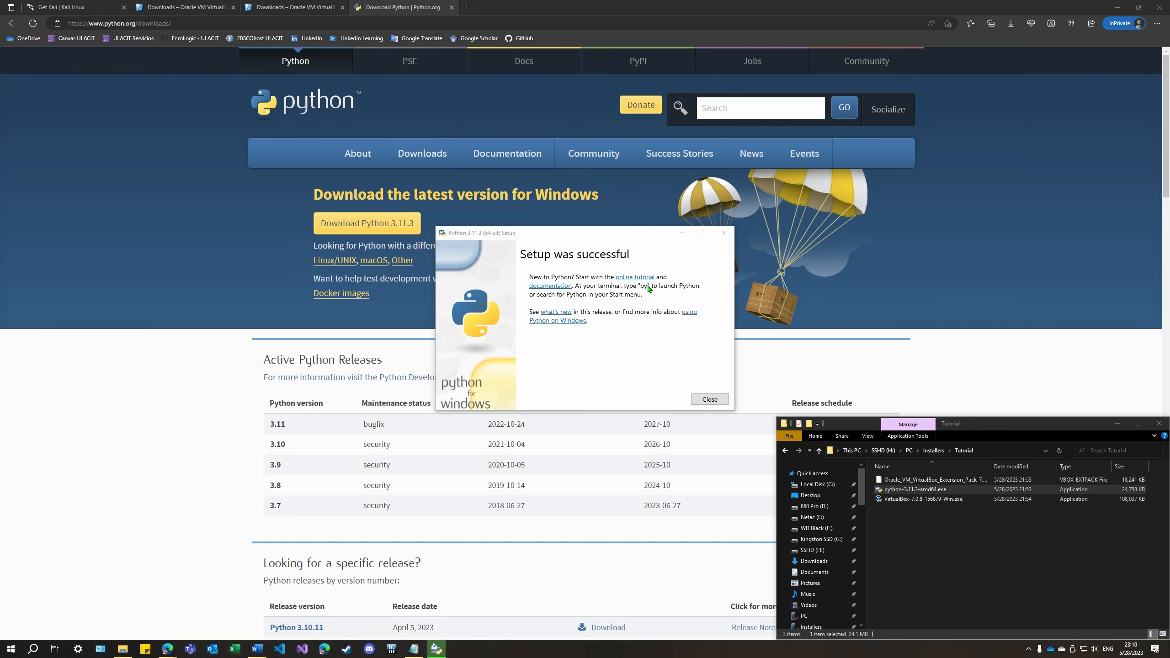
click(710, 399)
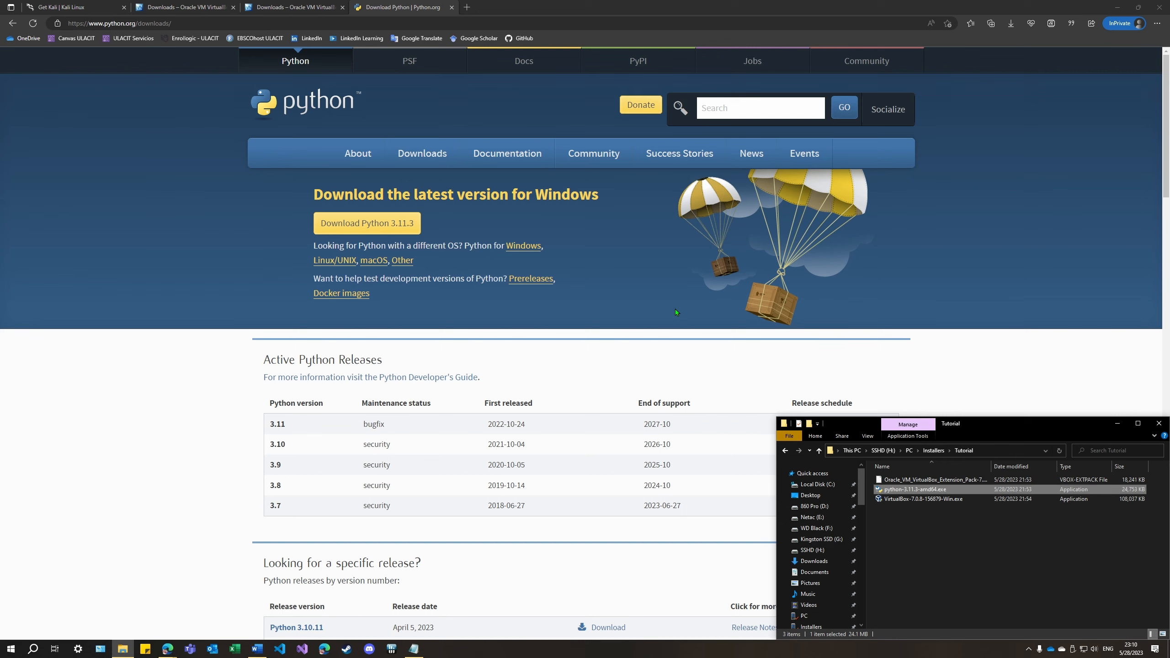
Open Windows PowerShell as administrator and place its window above the Tutorial folder window
key(super+x)
key(a)
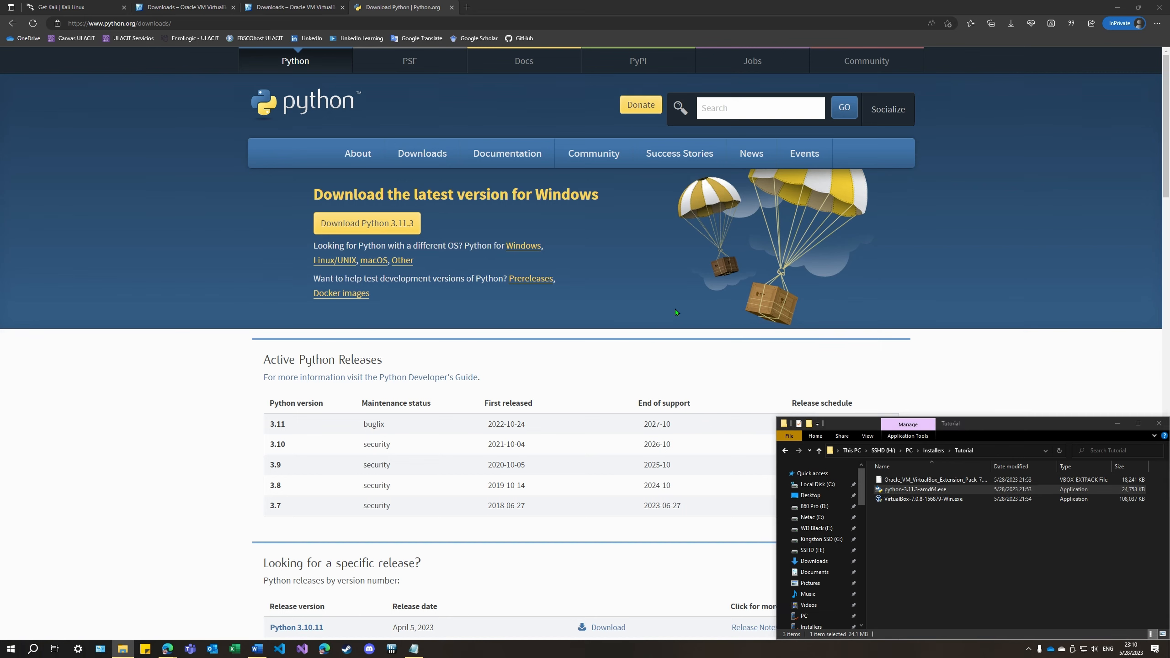
click(538, 381)
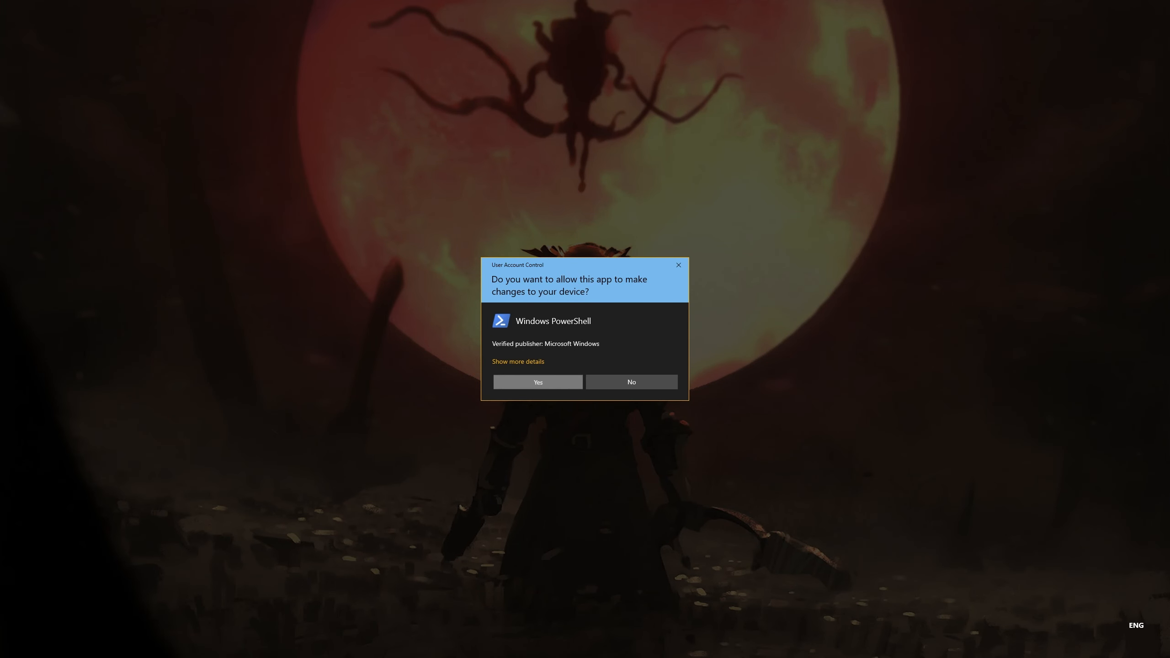
drag(7, 2, 655, 319)
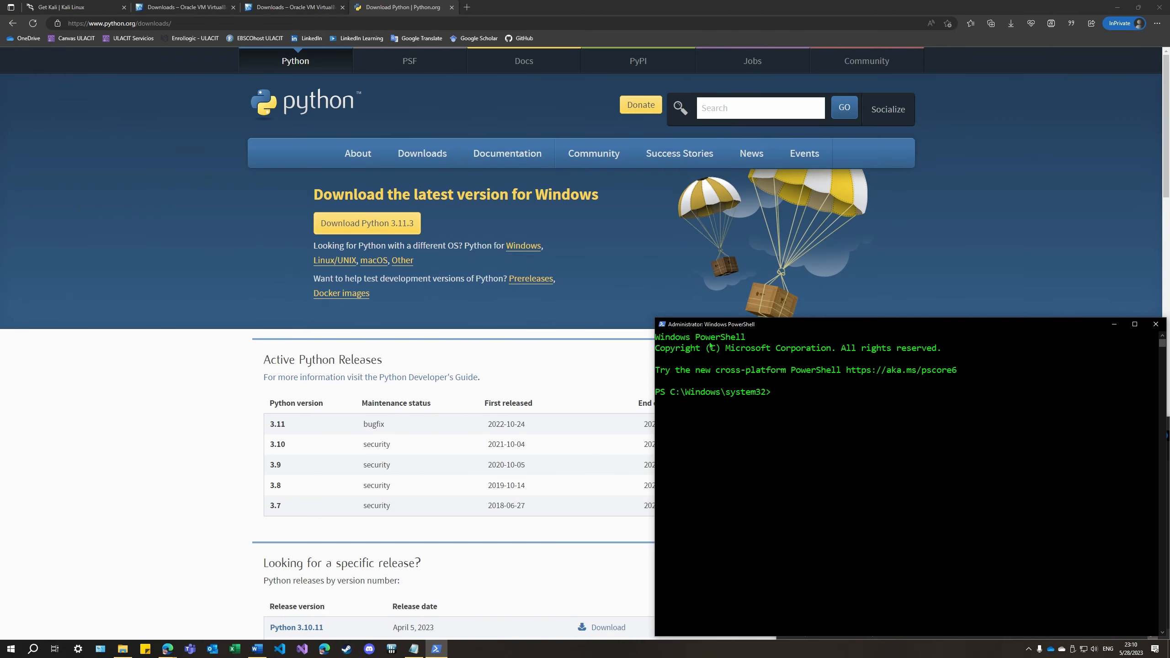
drag(847, 317, 1167, 2)
click(965, 140)
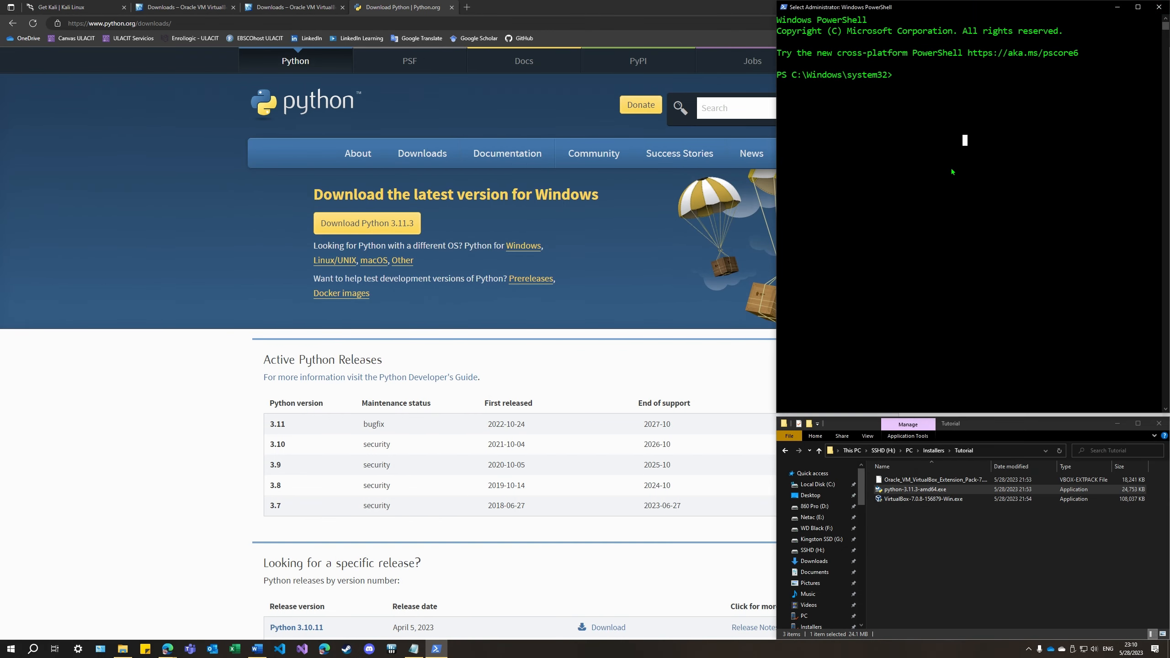
Check the installed Python version with python --version
text(python -)
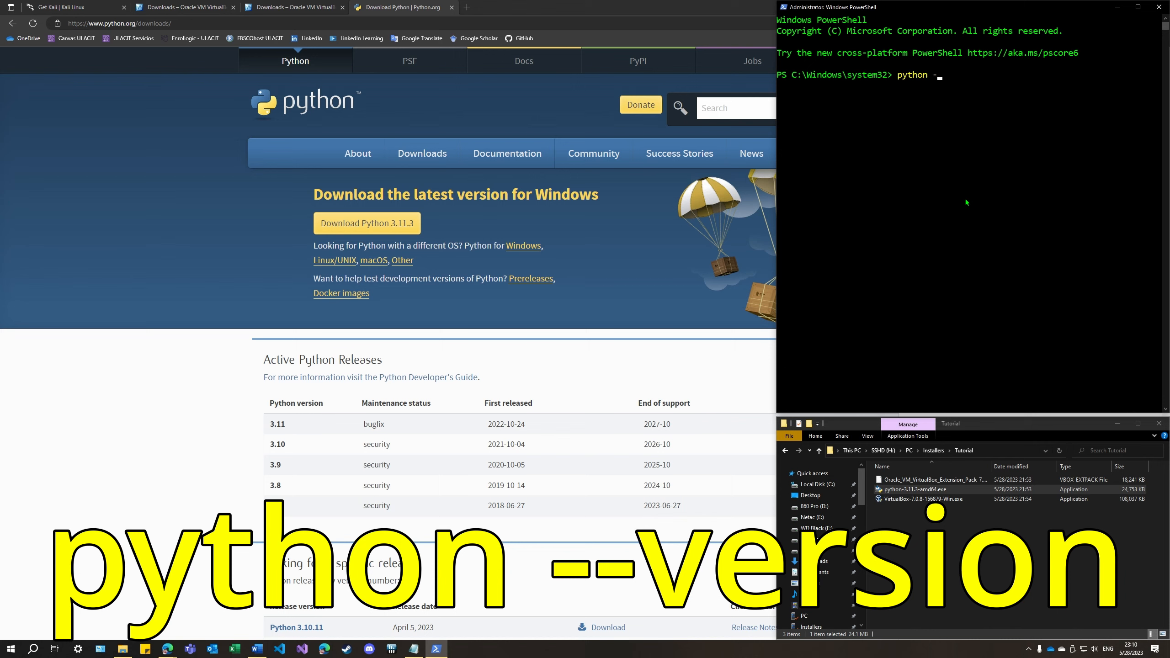
text(-version)
key(Return)
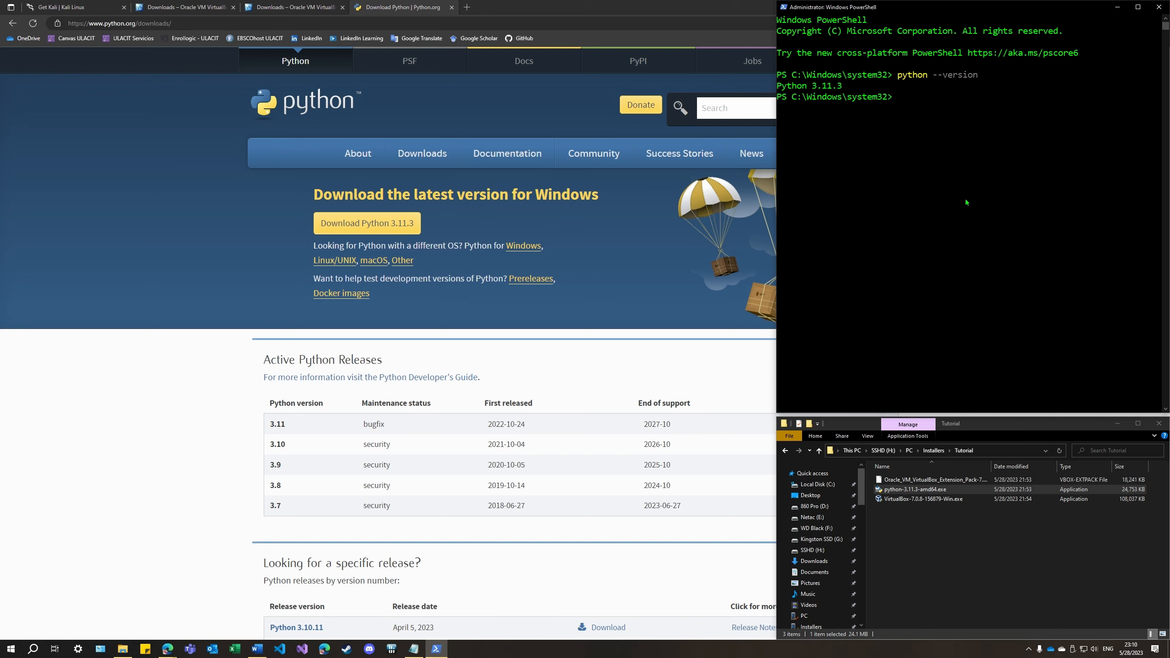
Upgrade pip with python -m pip install --upgrade pip
text(pyth)
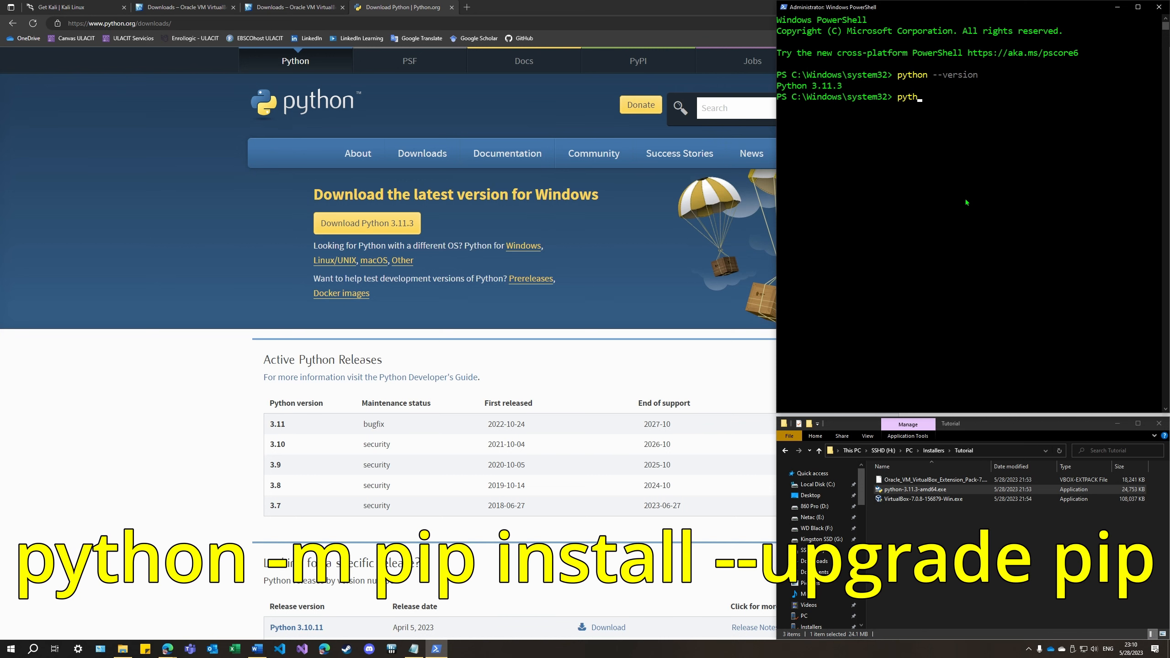
text(on -m pip install --upgrade pip)
key(Return)
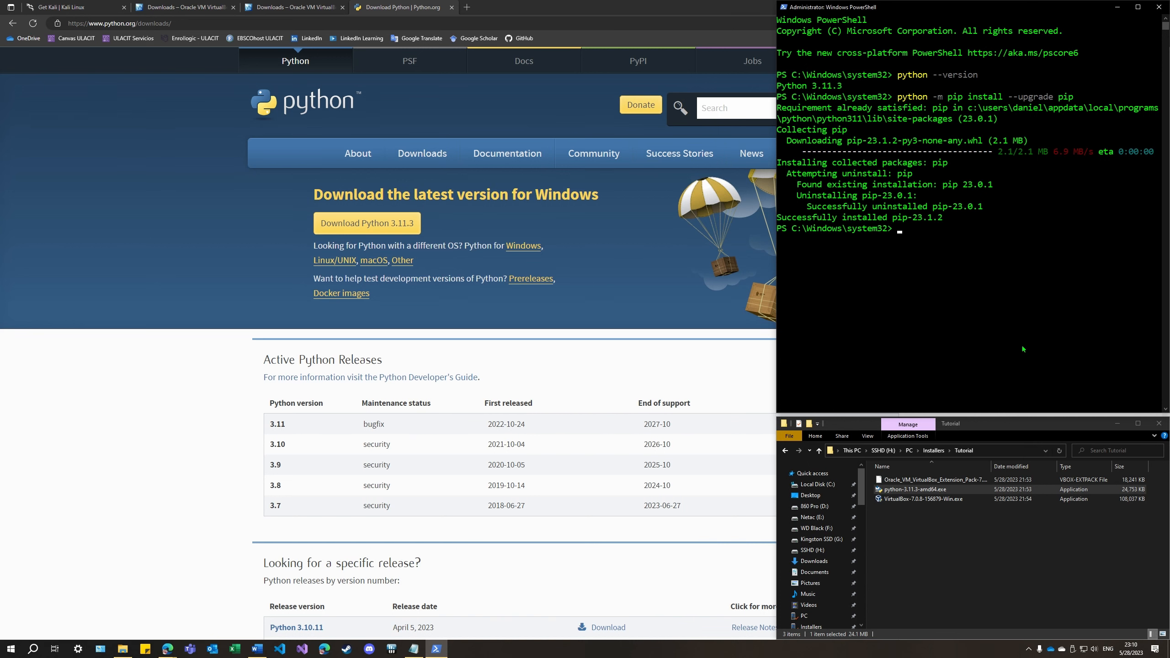
Try to install pywin32 with python -m install pywin32
text(python -m install pywin32)
key(Return)
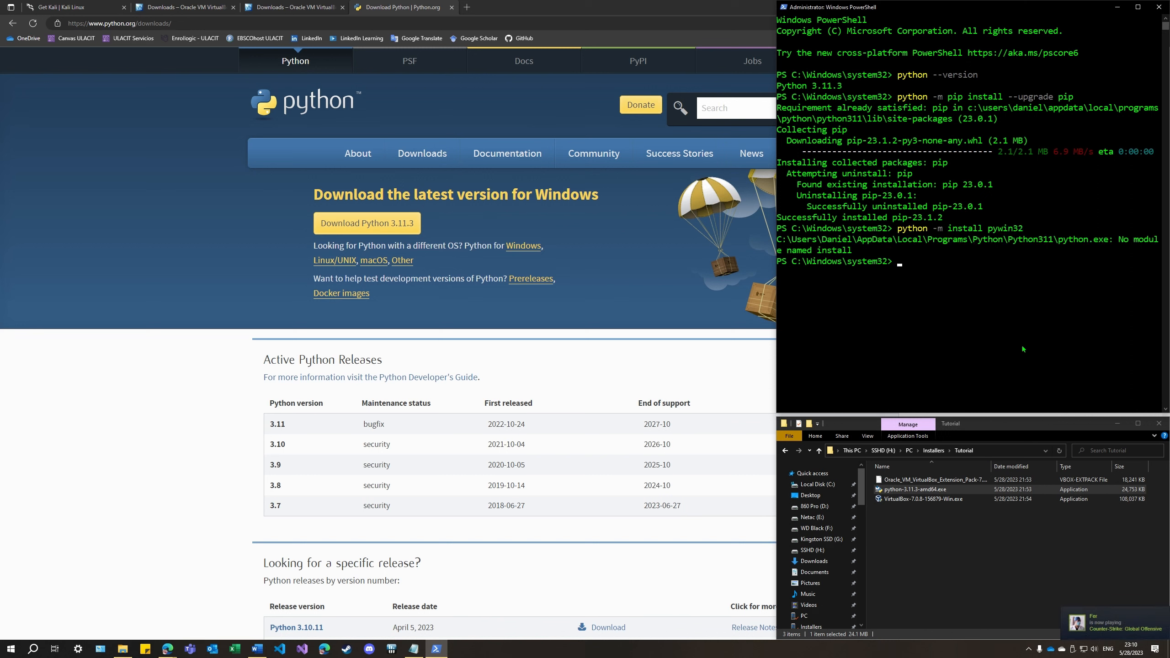
Install the pywin32 package with python -m pip install pywin32
text(python -m pip install pywin32)
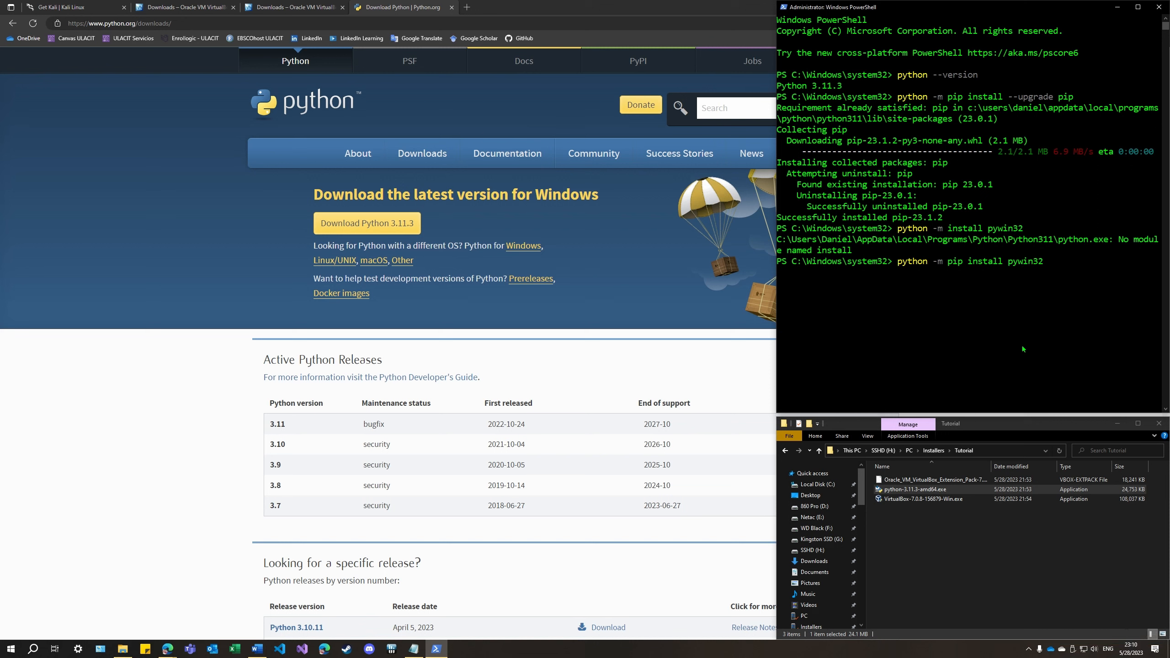
key(Return)
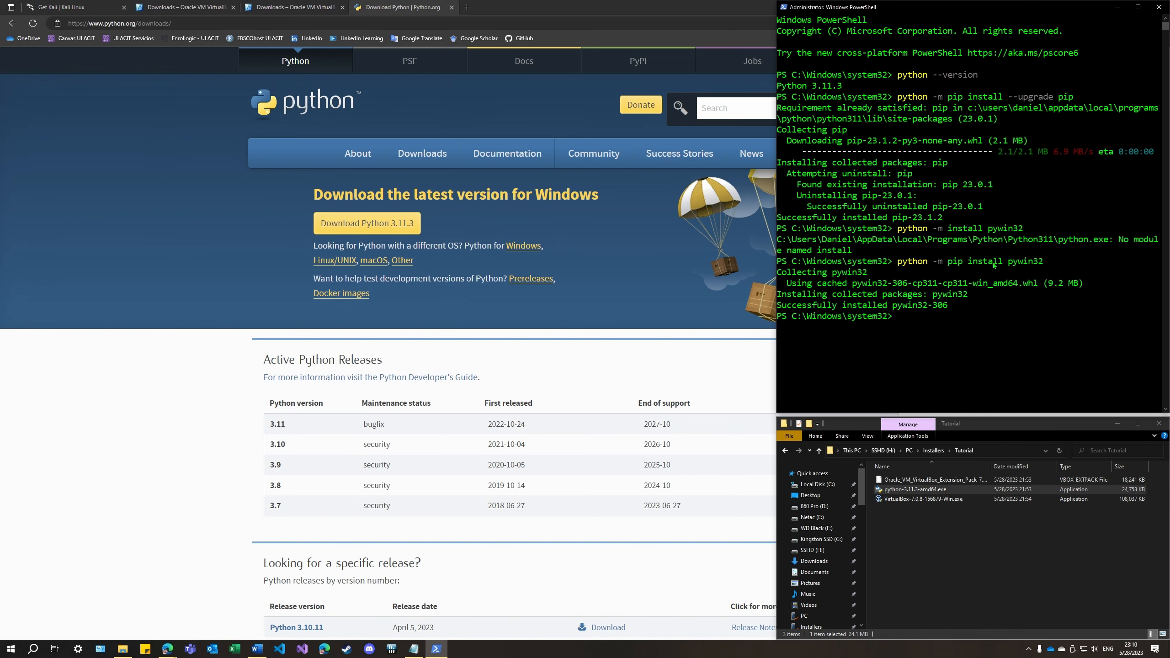
Clear the PowerShell console with cls and close its window
text(csl)
key(BackSpace)
key(BackSpace)
text(ls)
key(Return)
click(1159, 7)
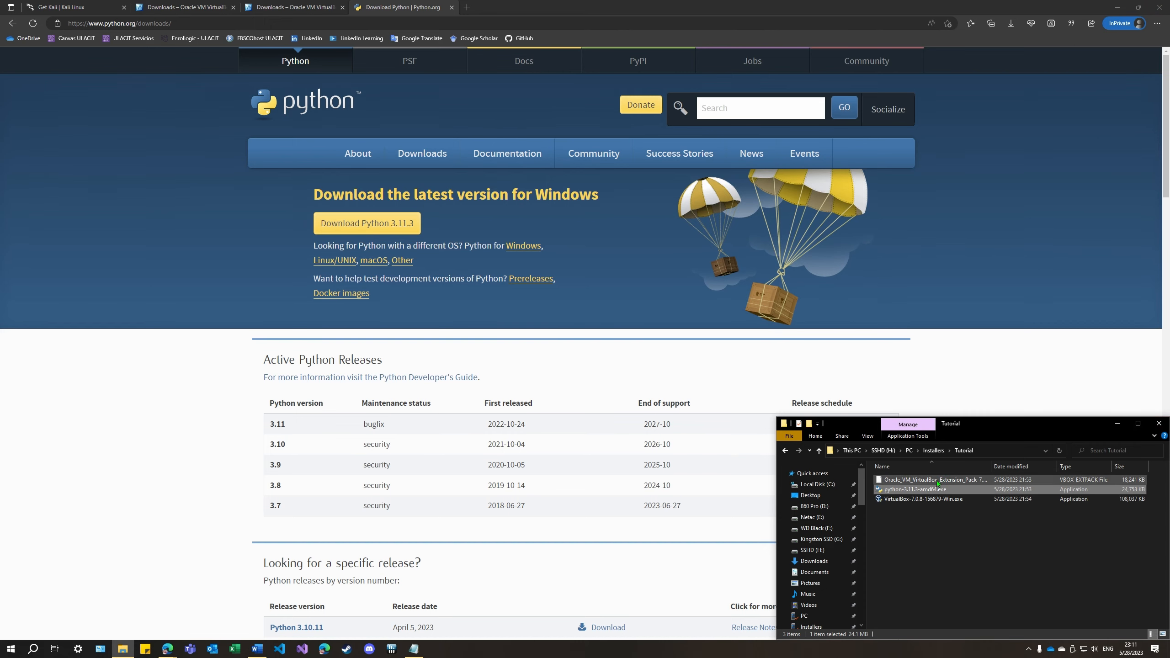
Run VirtualBox-7.0.8-156879-Win.exe from the Tutorial folder, allow it to make changes, and advance to Custom Setup
double_click(936, 499)
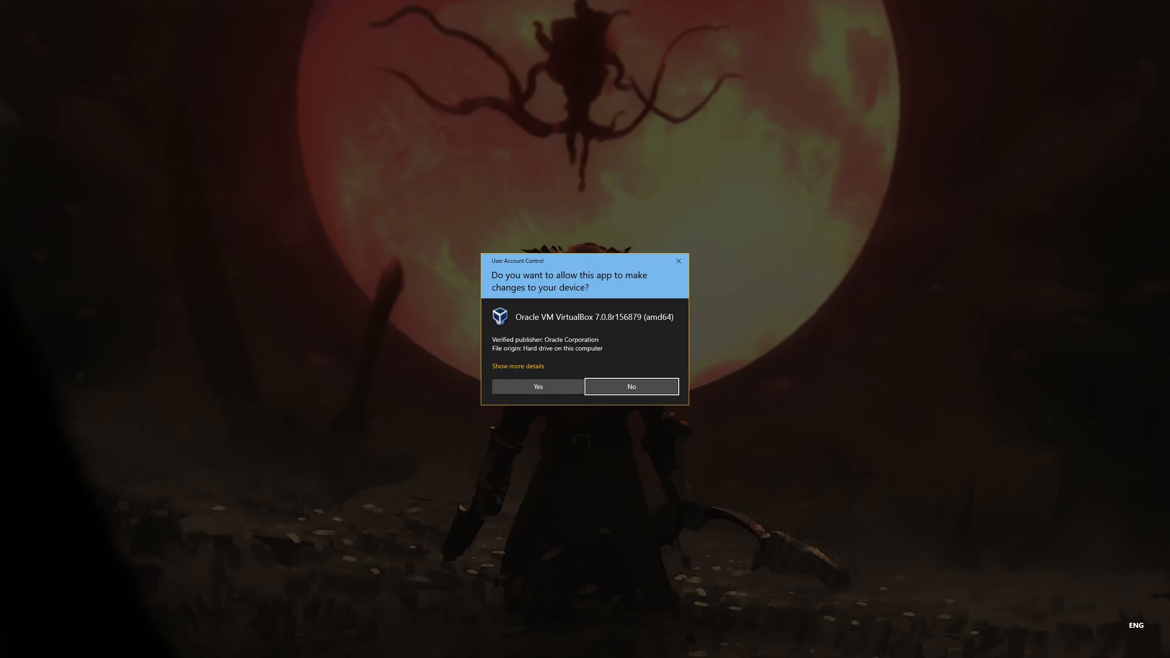
click(538, 386)
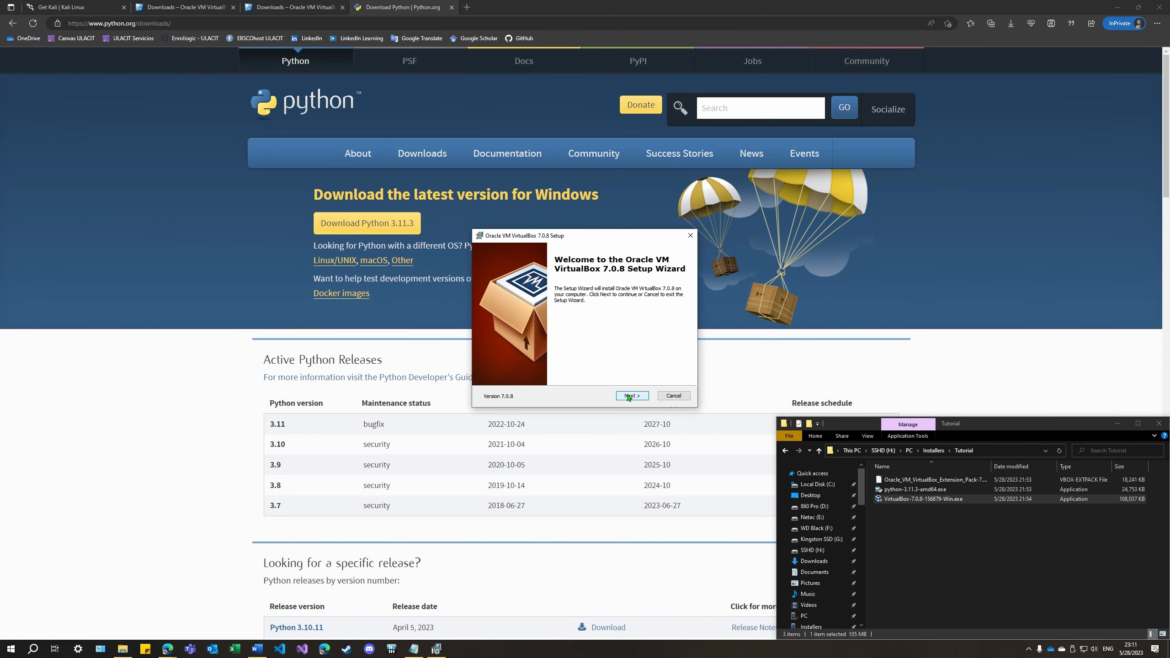
click(629, 397)
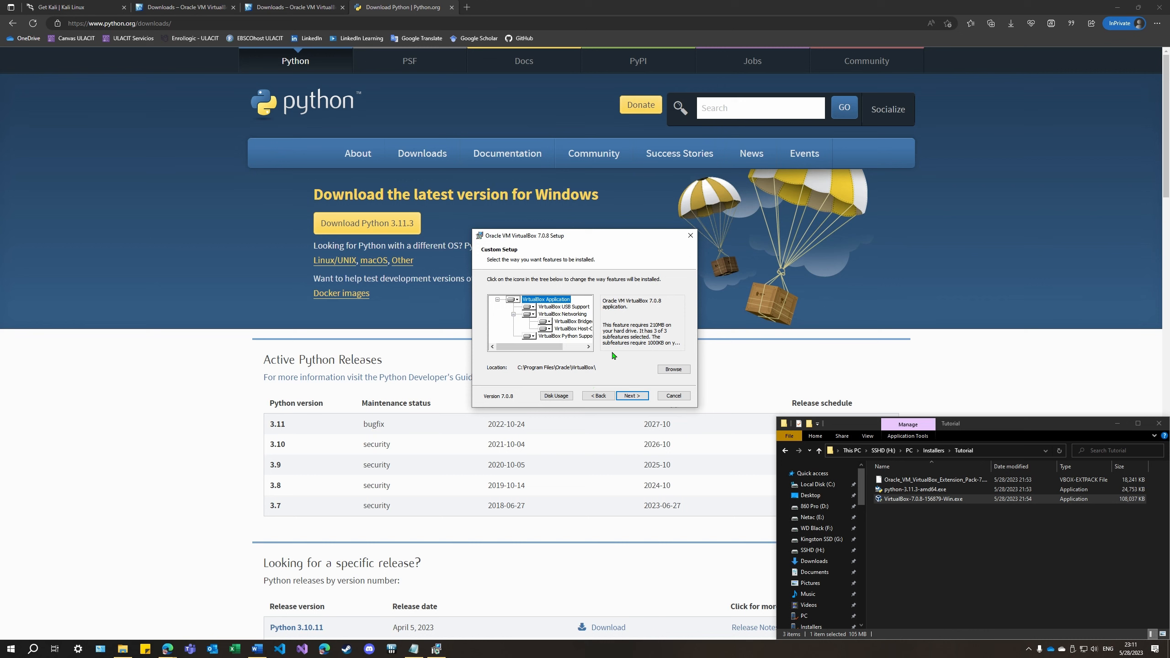
Change the VirtualBox installation location to E:\VMs\Oracle\VirtualBox\
click(672, 368)
click(659, 281)
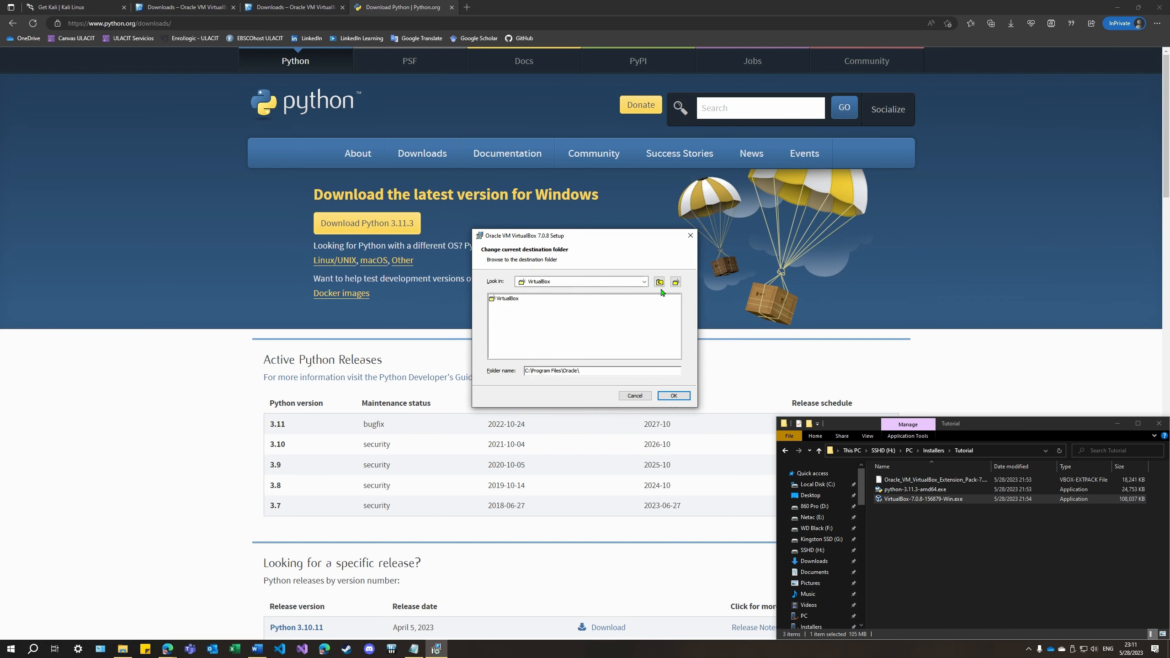
click(659, 282)
click(659, 282)
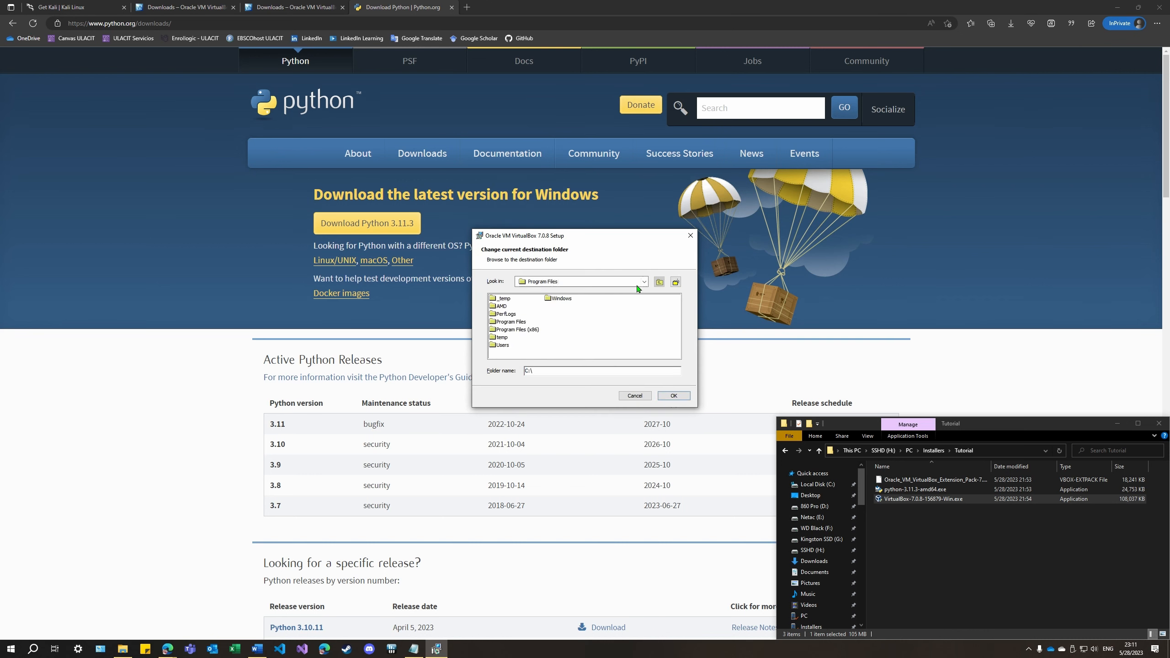
click(644, 281)
click(572, 308)
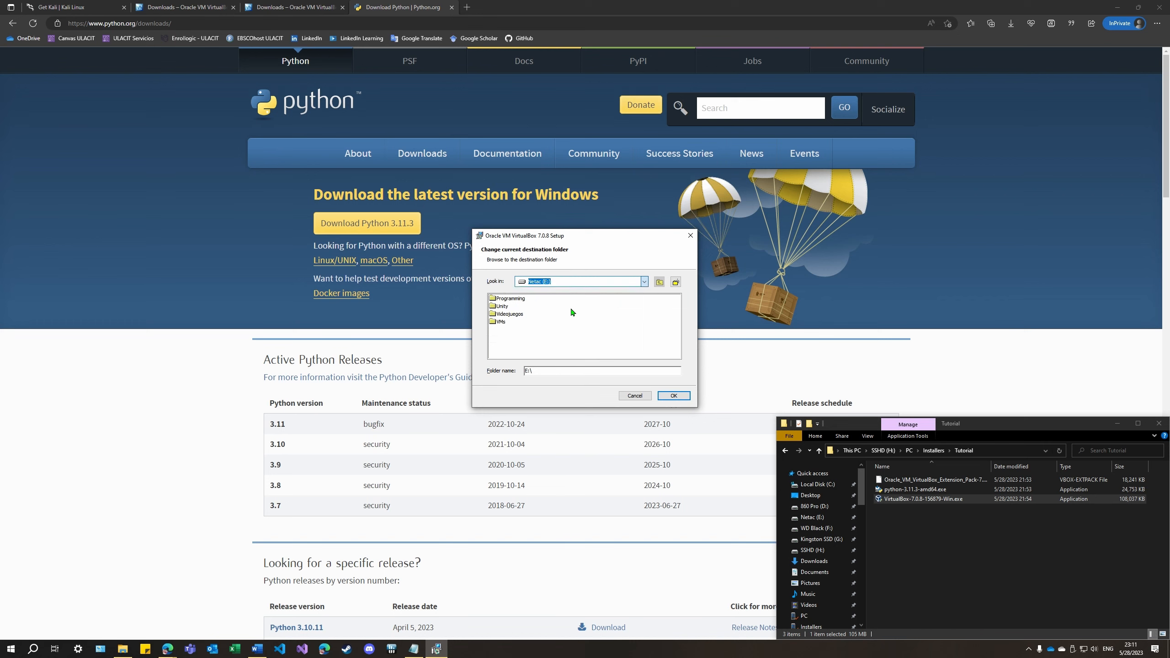
double_click(502, 321)
double_click(502, 304)
double_click(501, 298)
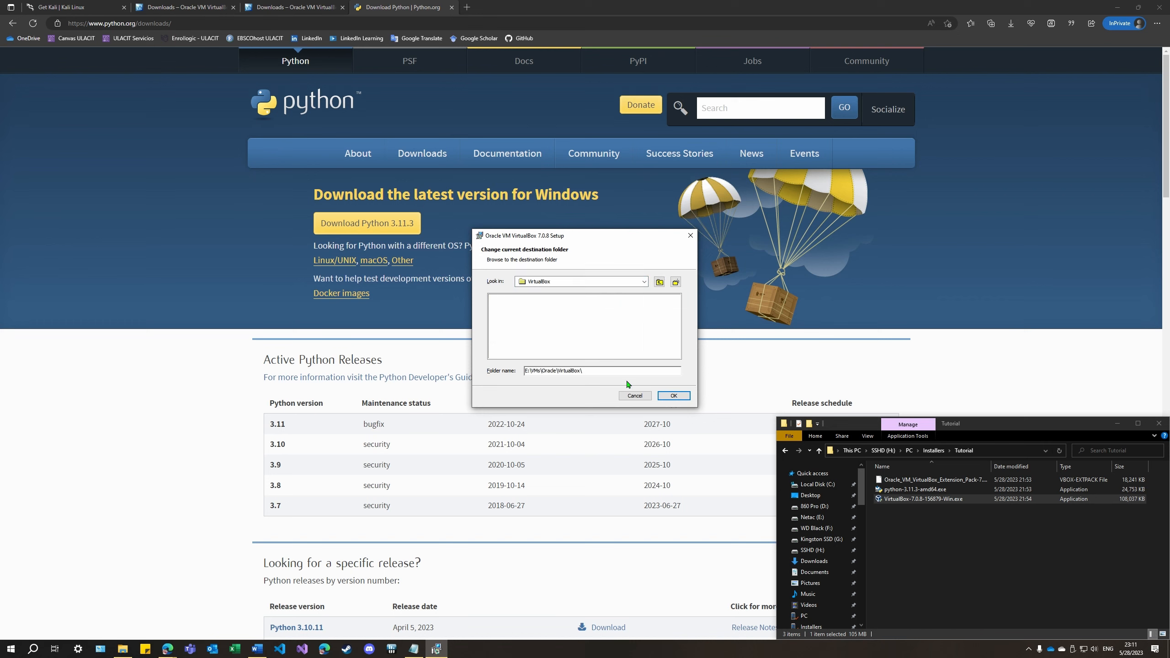
click(675, 397)
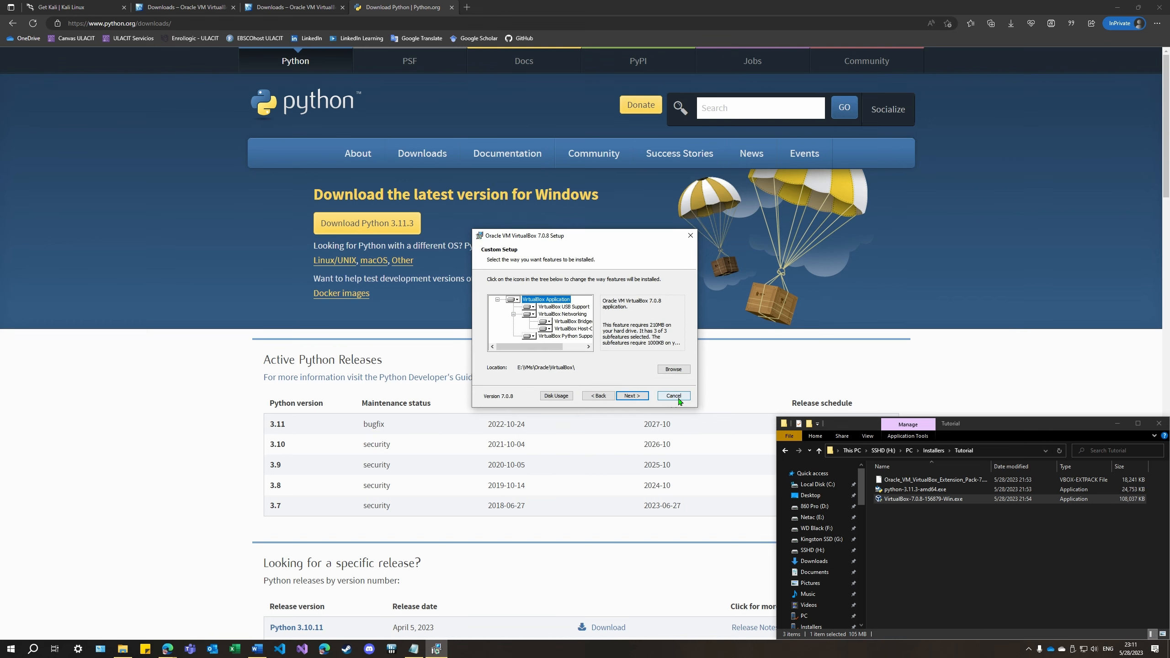
Install VirtualBox 7.0.8, accepting the network interfaces warning, and finish setup with VirtualBox started after installation
click(633, 396)
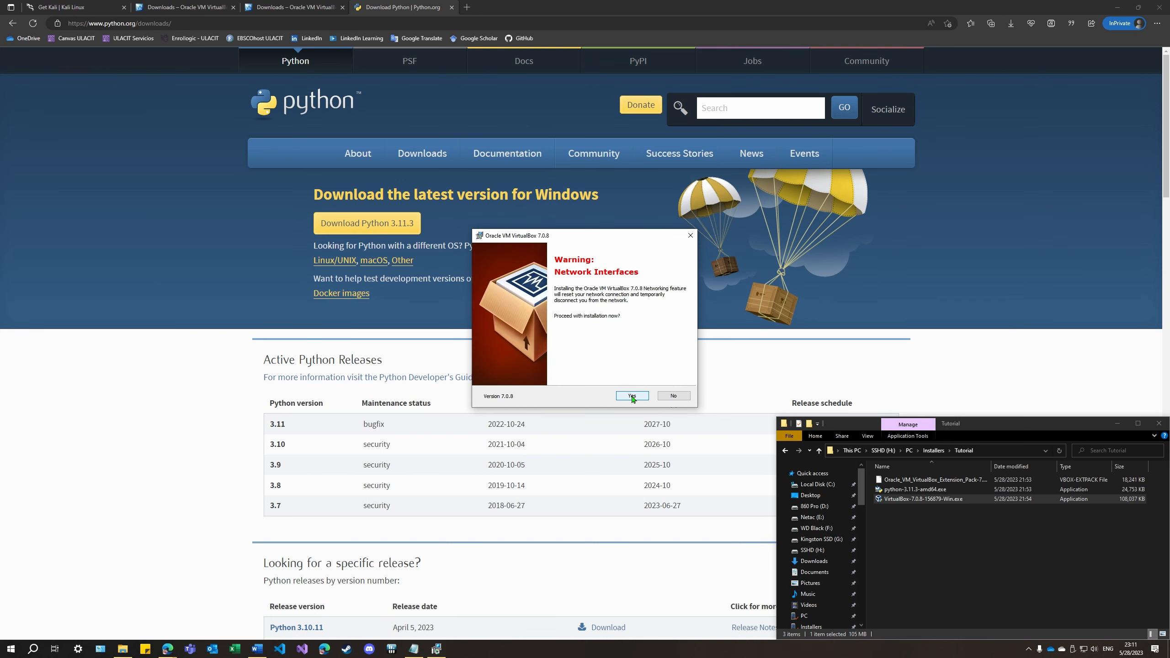
click(632, 396)
click(632, 396)
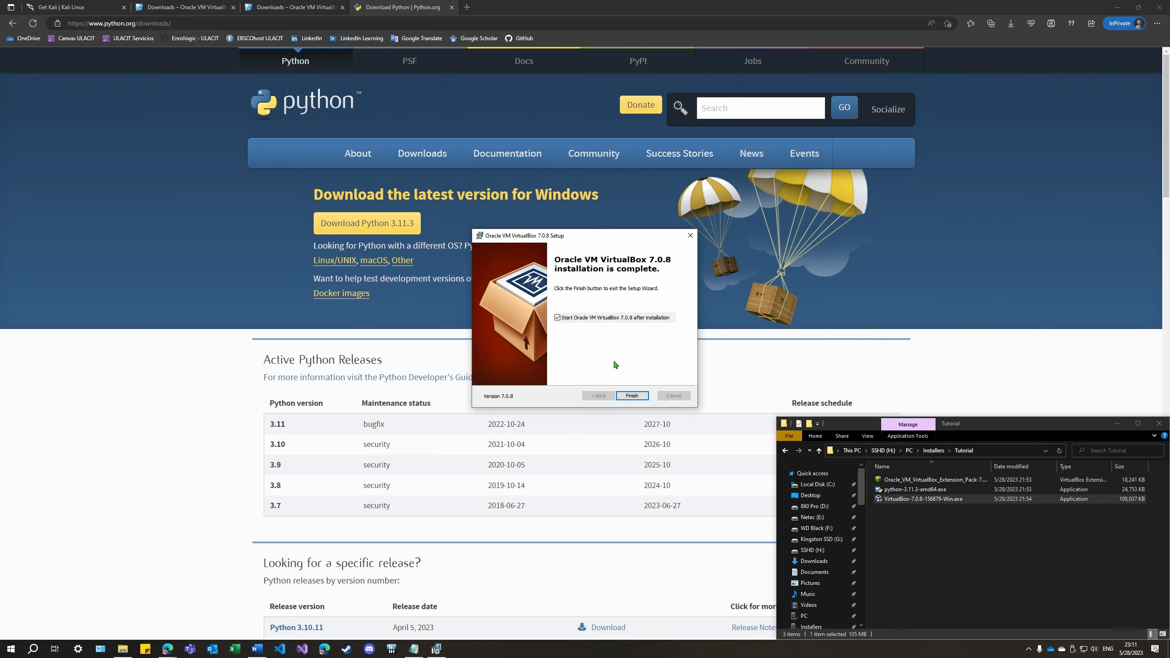
click(629, 396)
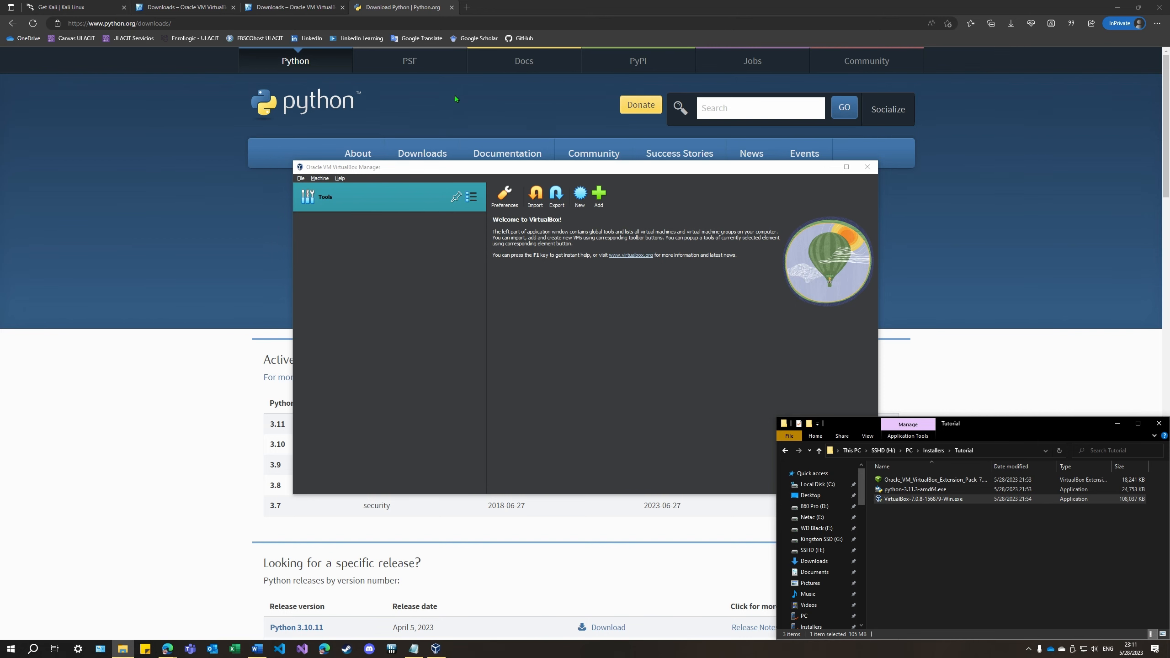
drag(532, 181, 526, 105)
drag(706, 96, 626, 201)
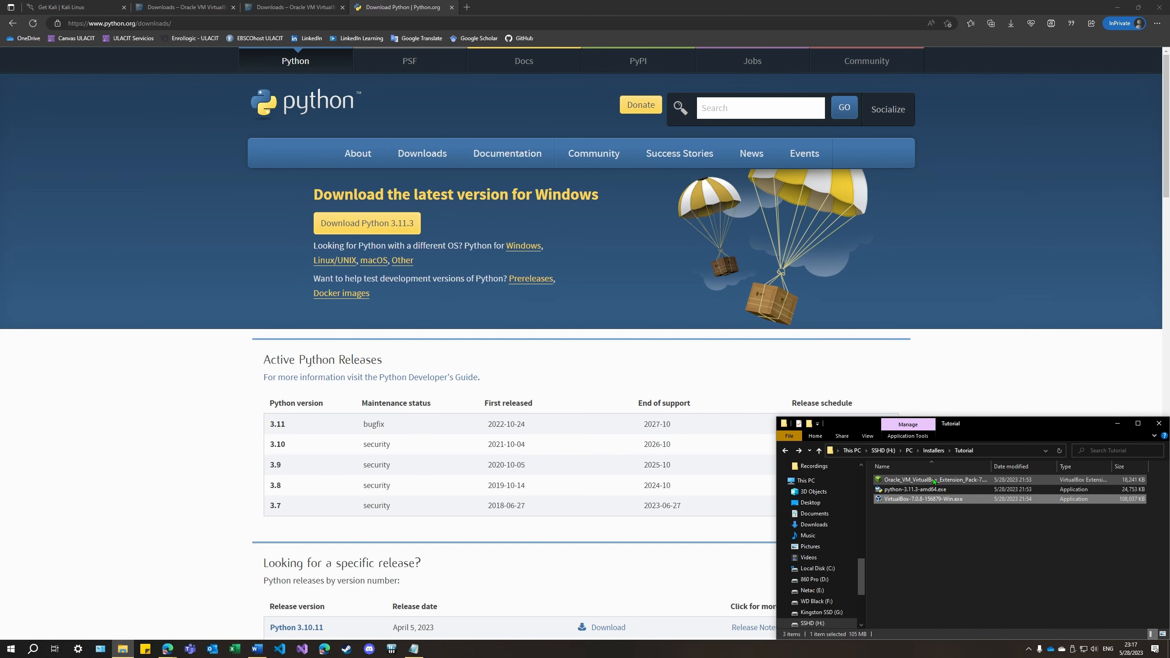
Install the Oracle VM VirtualBox Extension Pack from the Tutorial folder and agree to its license
click(939, 481)
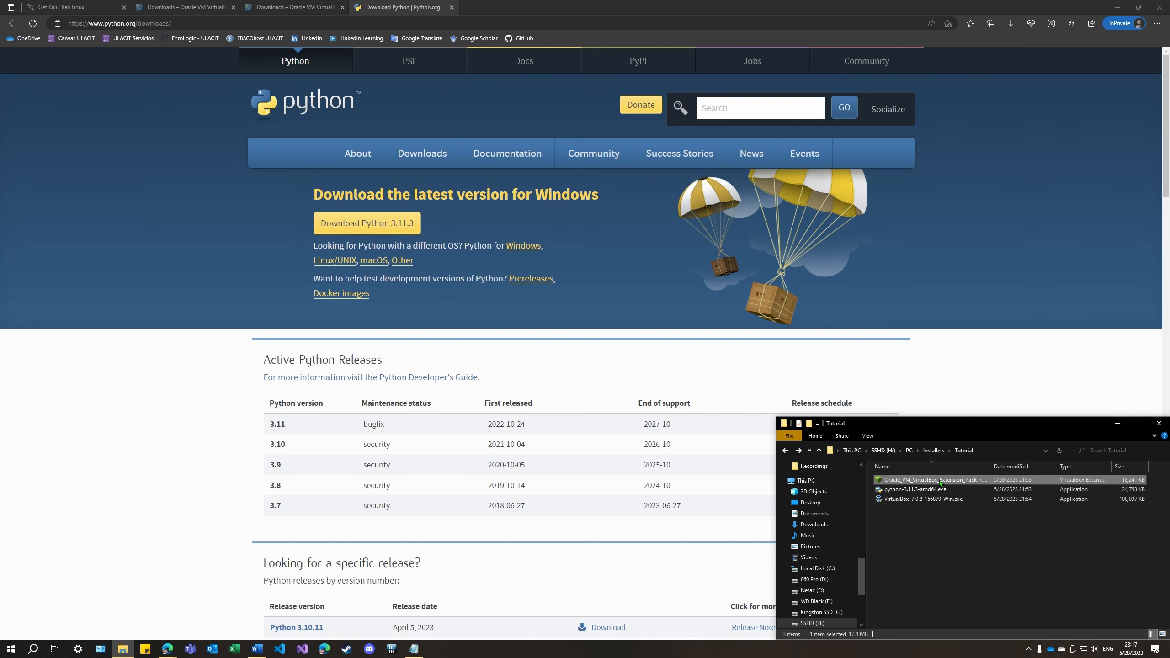
double_click(939, 481)
click(447, 409)
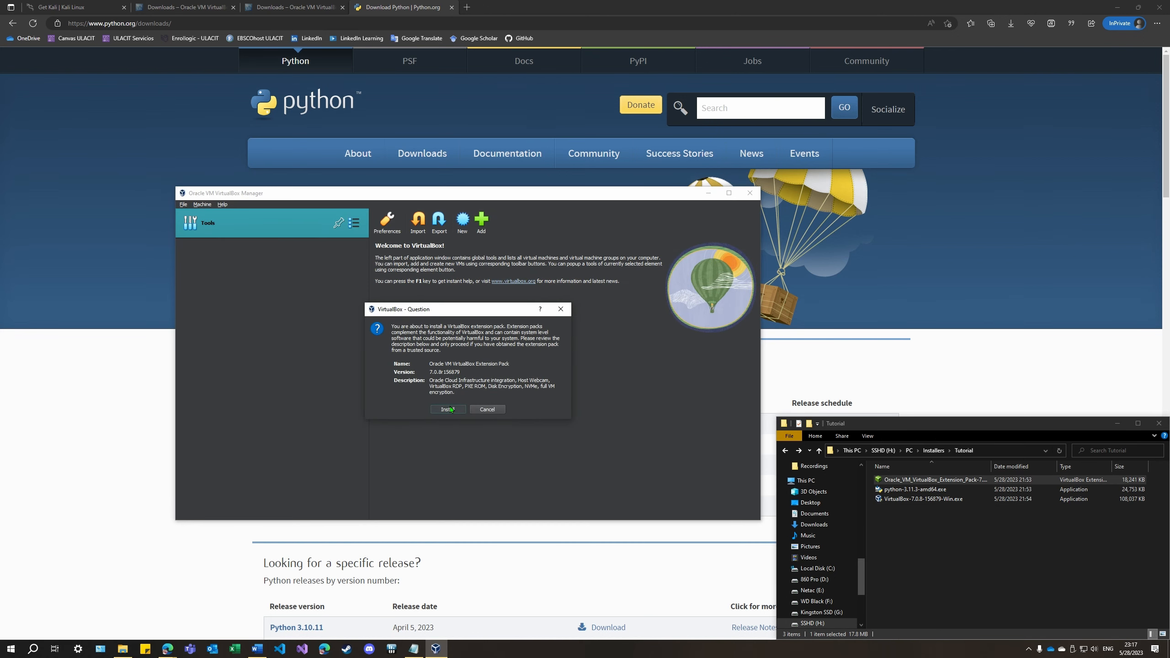
scroll(544, 352, down, 2)
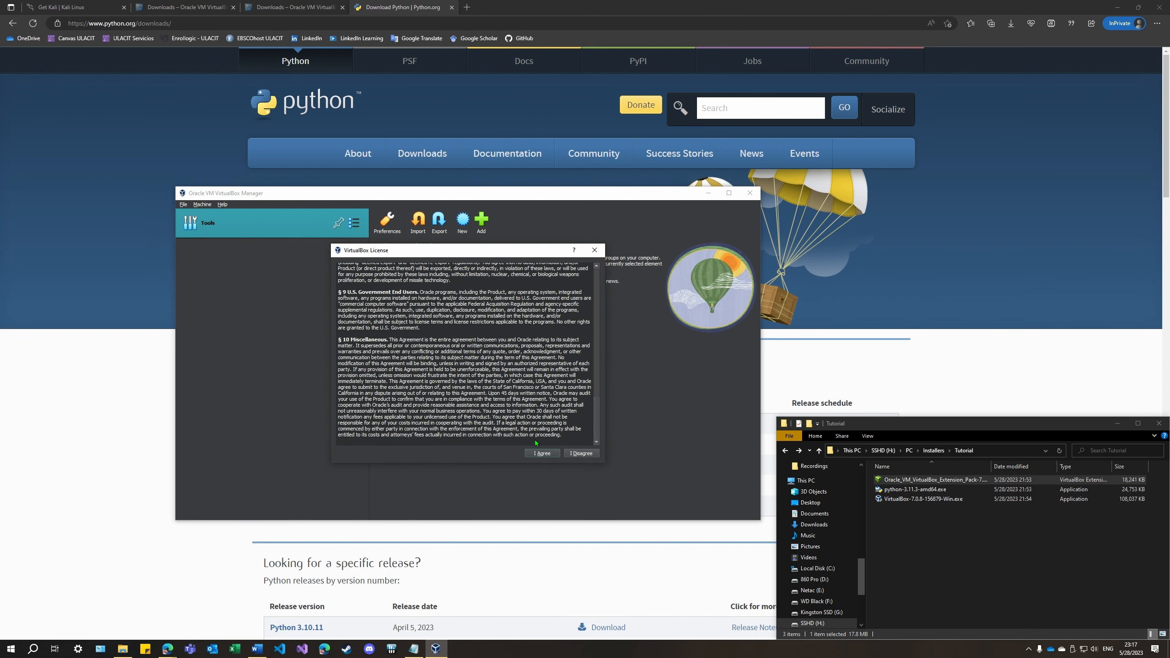
click(542, 453)
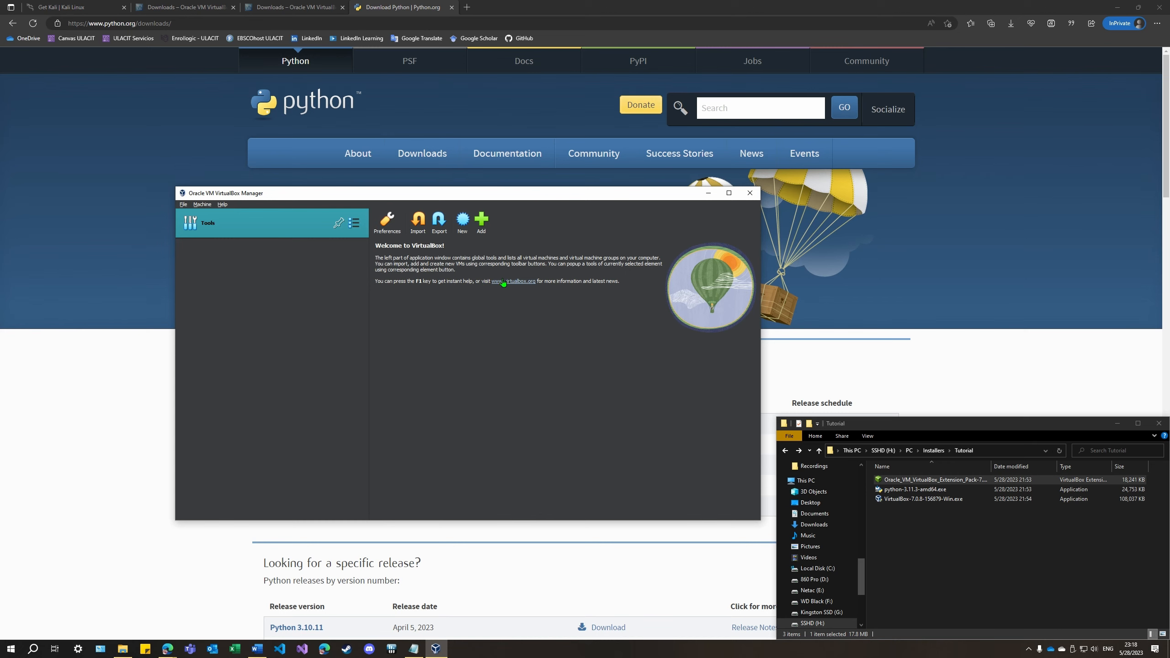
Start creating a new virtual machine in Expert Mode and name it Kali Linux 2023.1
drag(566, 196, 576, 209)
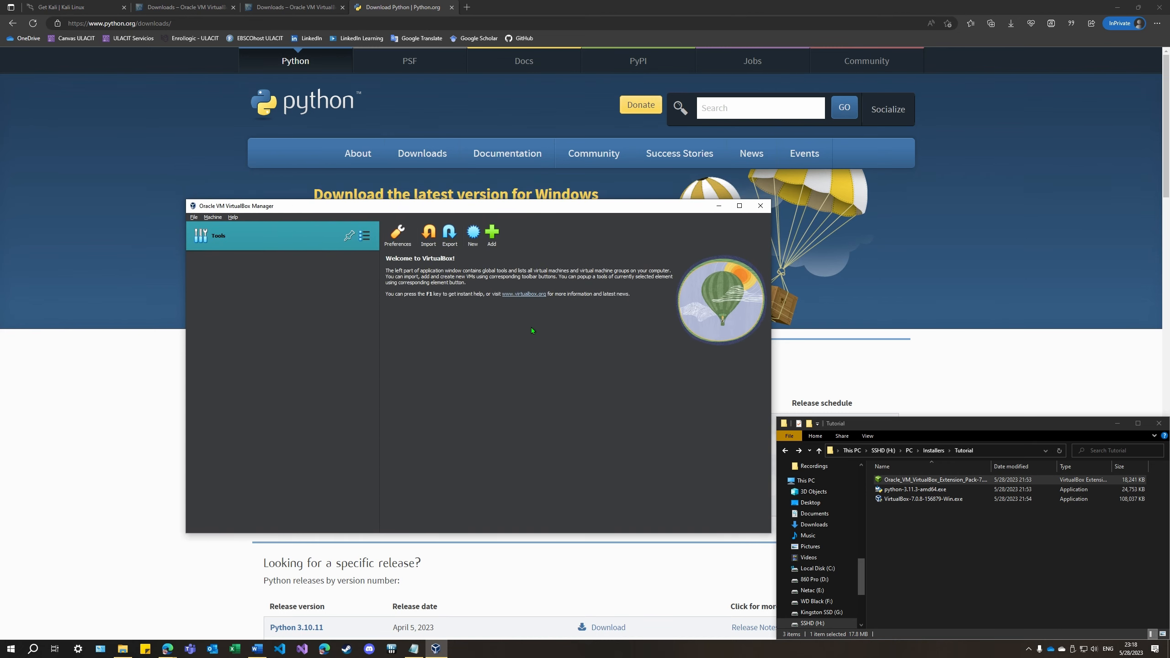
click(477, 247)
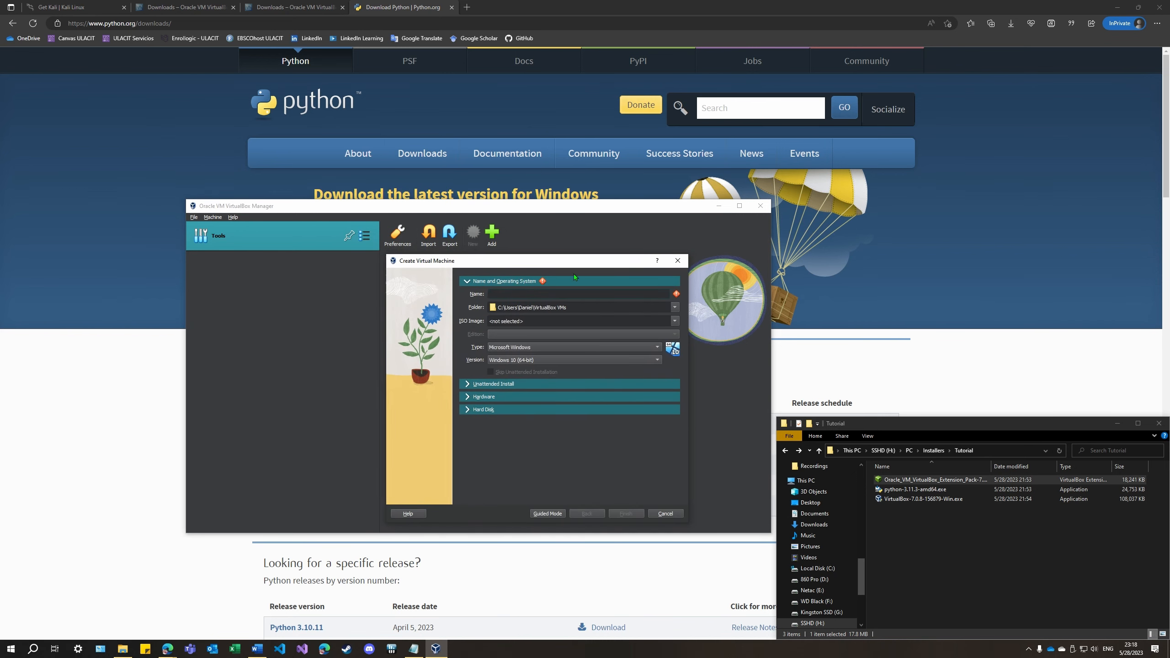
click(543, 515)
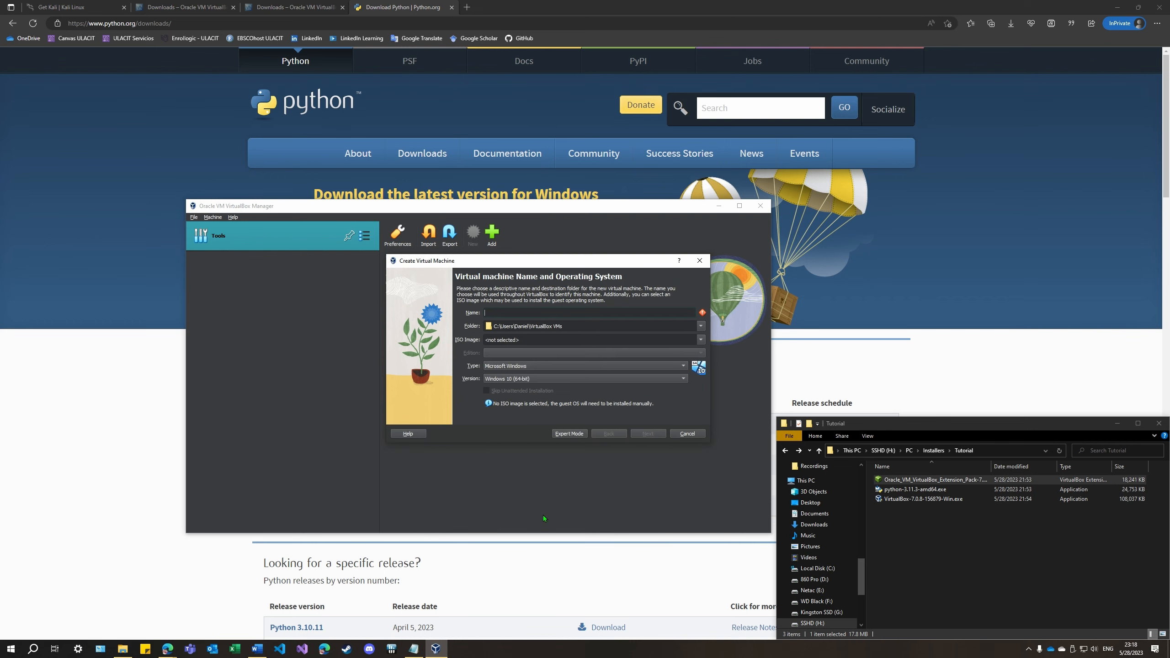
click(570, 435)
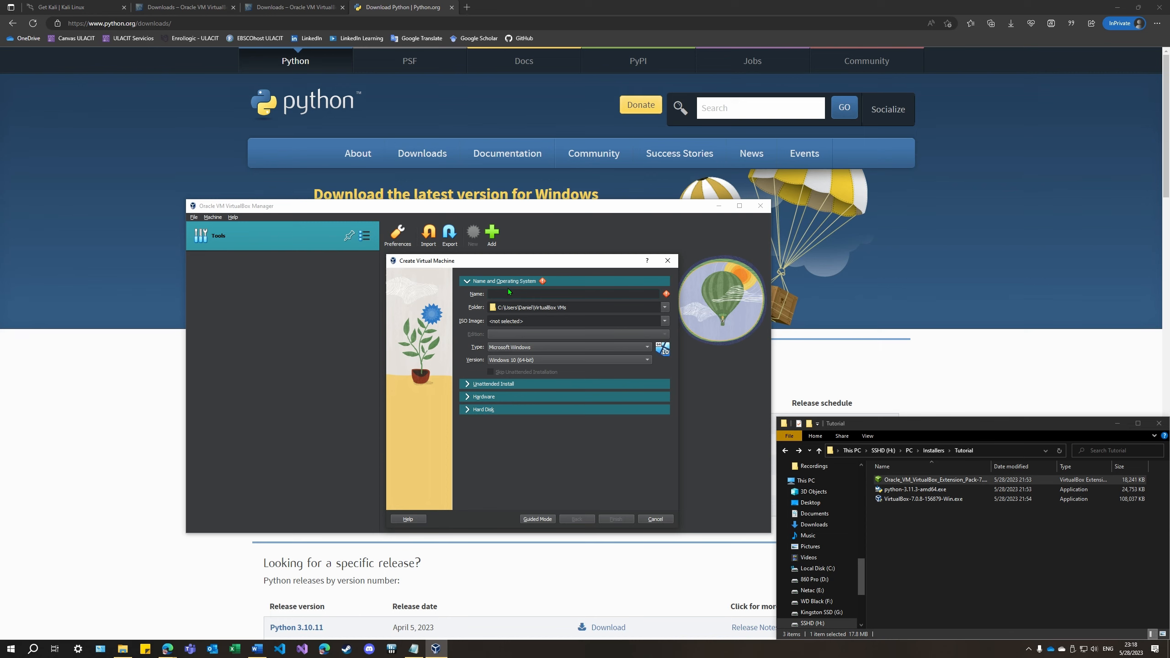
text(Kali Linux 2023.1)
Set the virtual machine's folder to E:\VMs\Kali\Purple
click(664, 307)
click(548, 329)
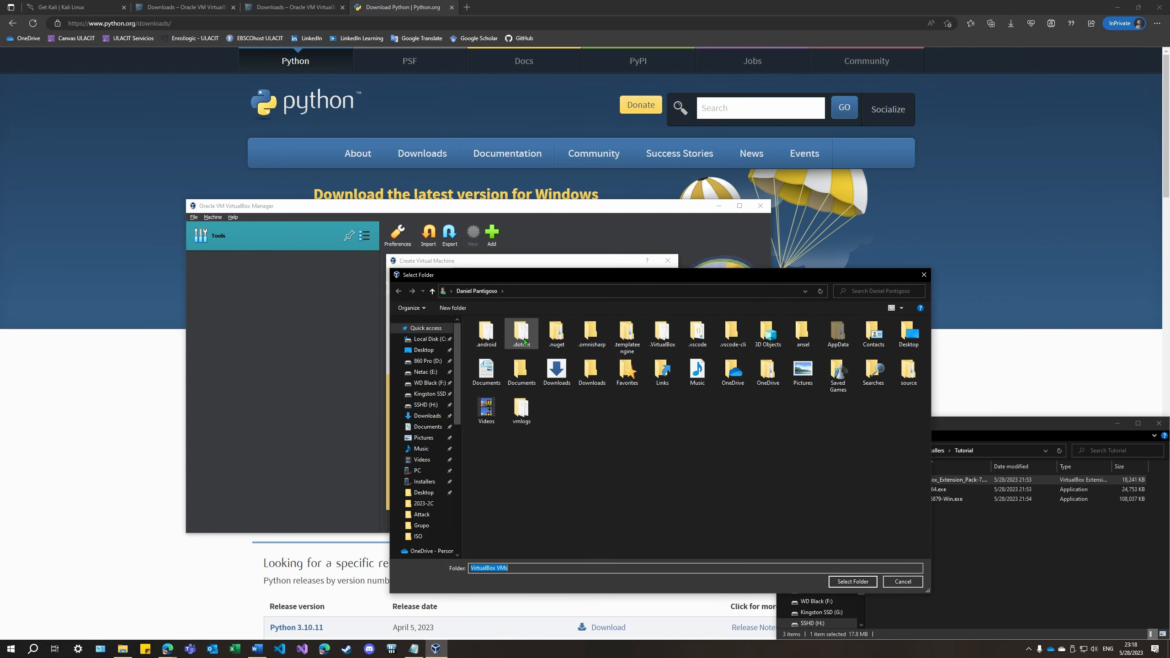
click(425, 372)
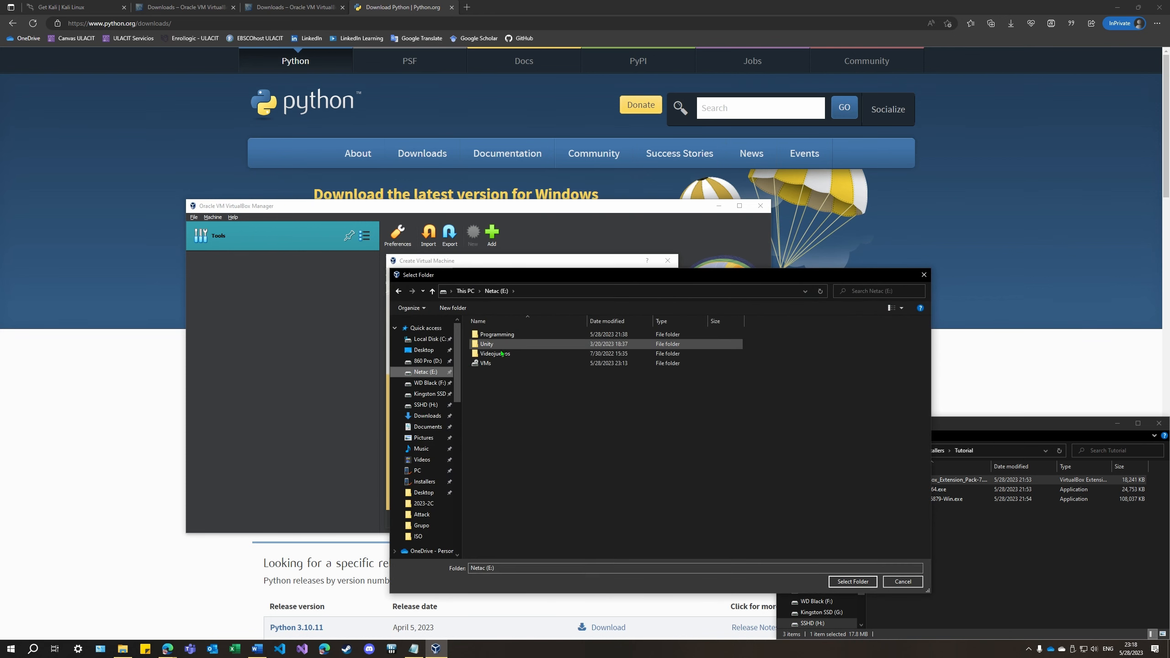
double_click(495, 364)
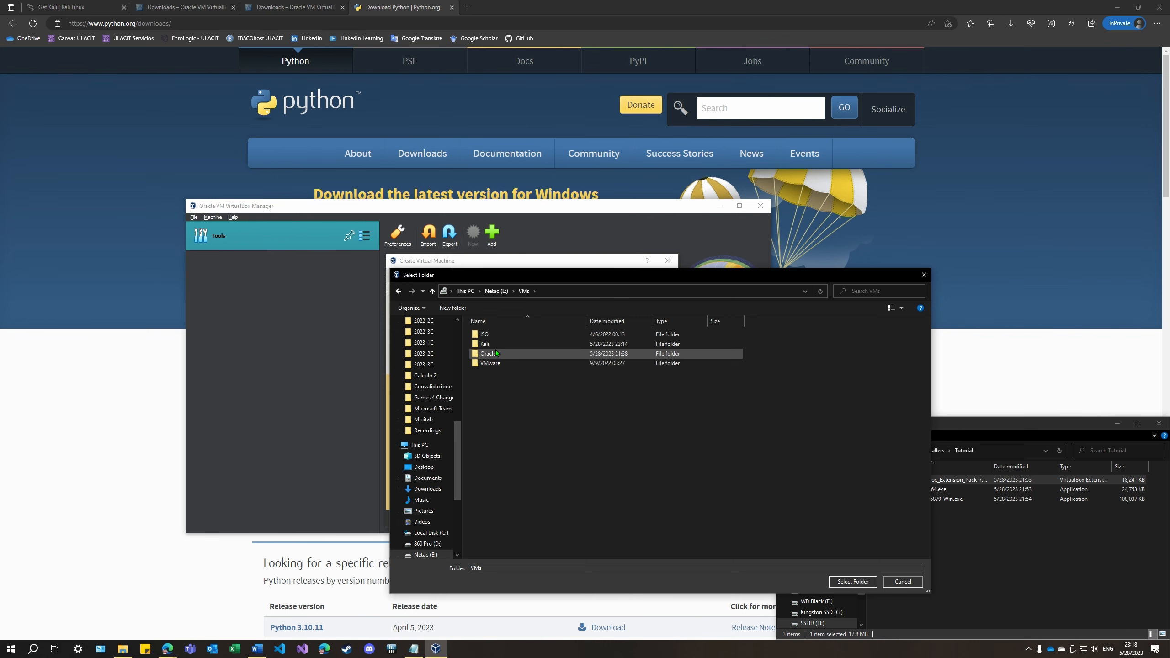
double_click(485, 344)
double_click(484, 334)
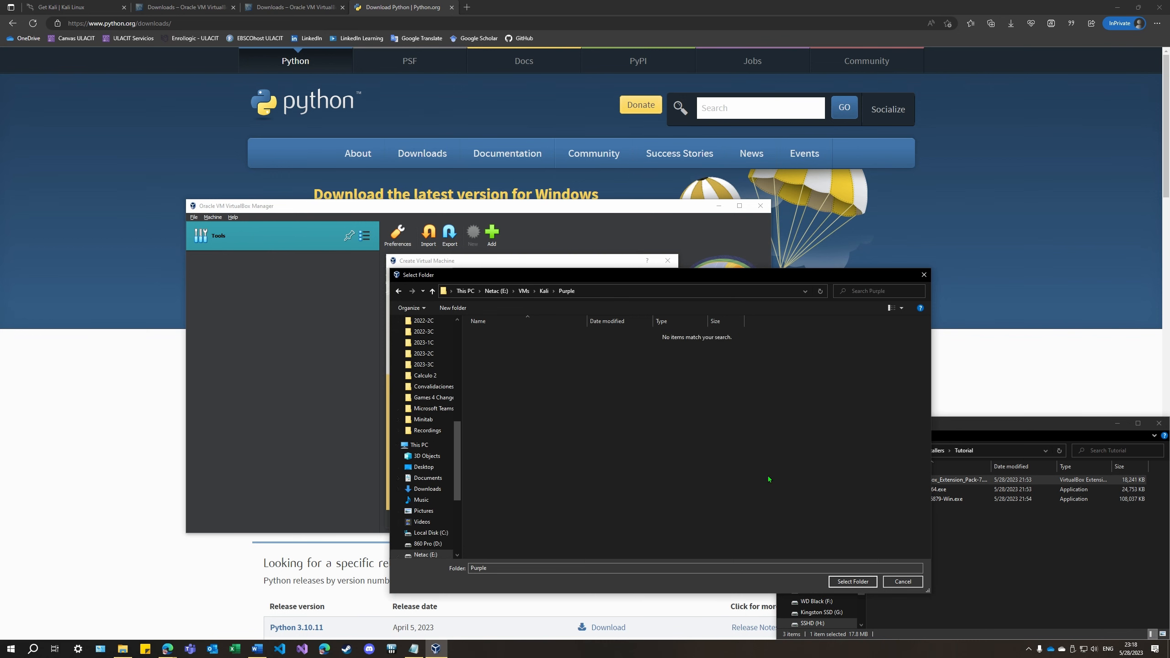
click(849, 582)
Choose kali-linux-2023.1a-installer-purple-amd64.iso from H:\PC\ISO as the machine's ISO image
click(664, 322)
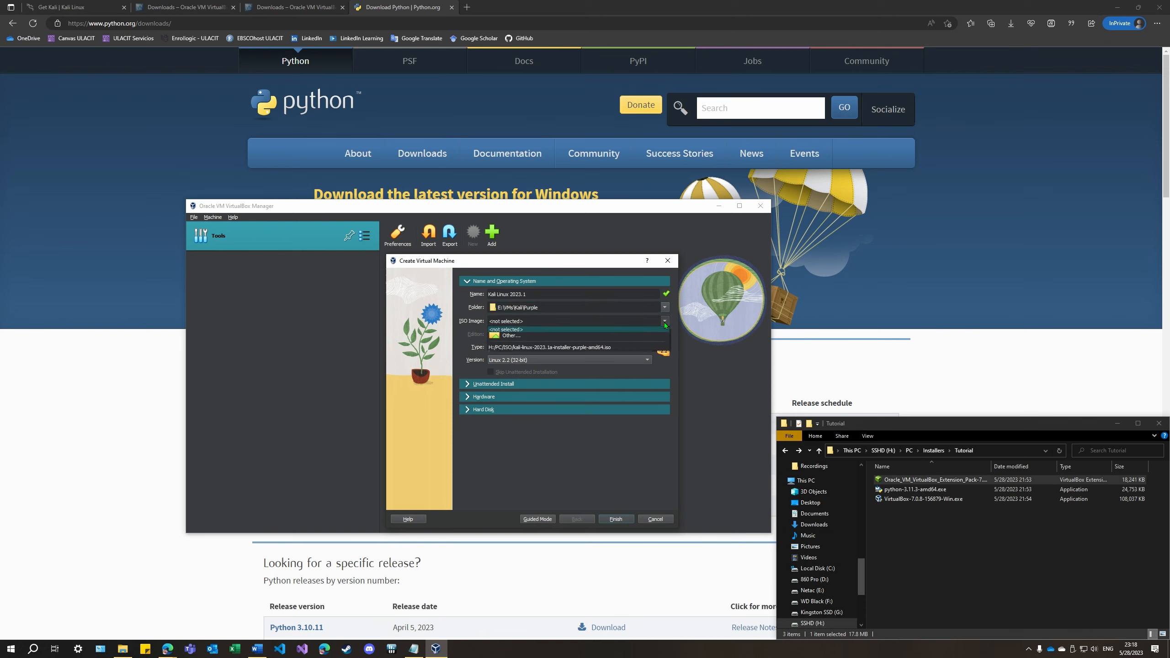
click(553, 335)
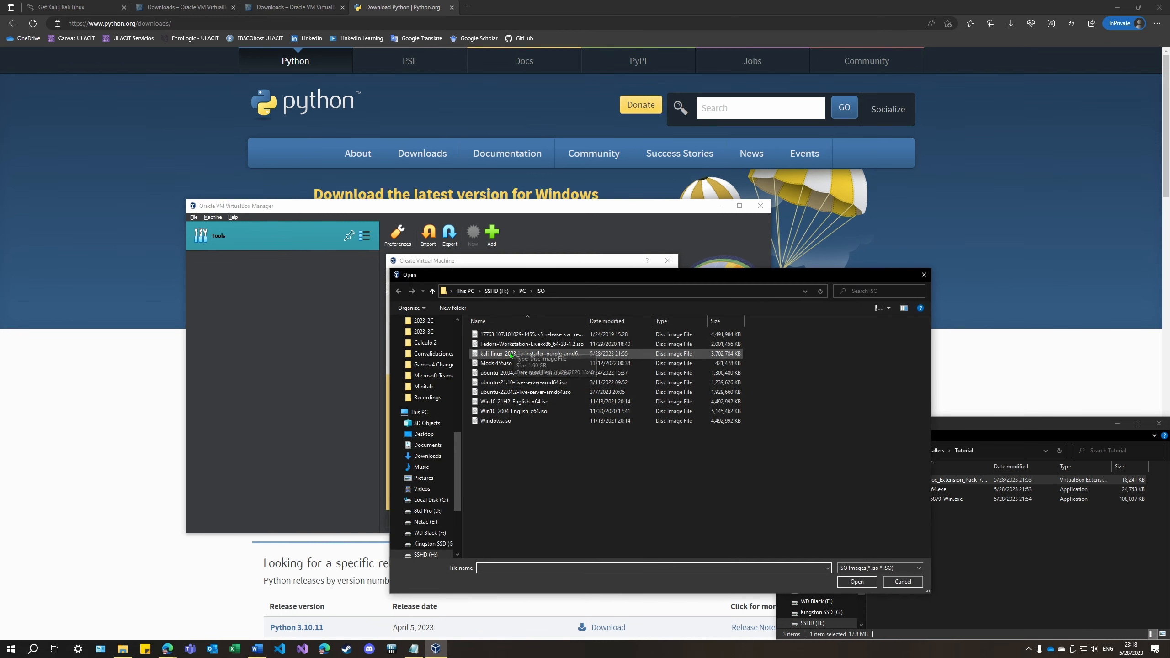
click(534, 353)
click(855, 583)
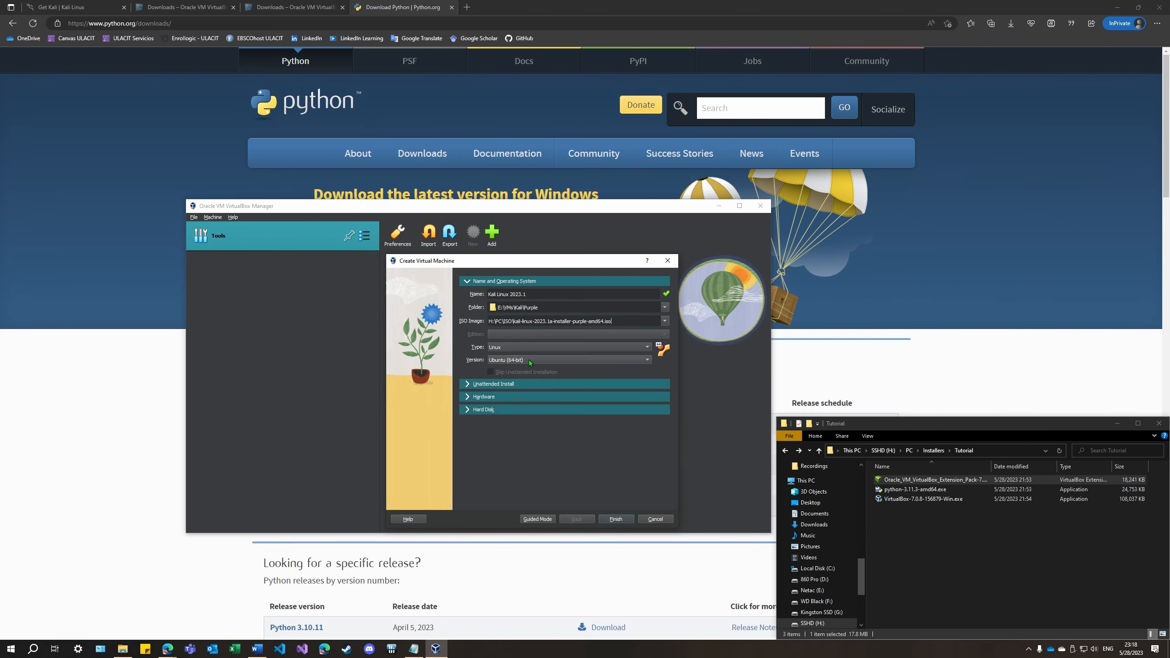
Set the guest operating system version to Debian (64-bit)
click(502, 361)
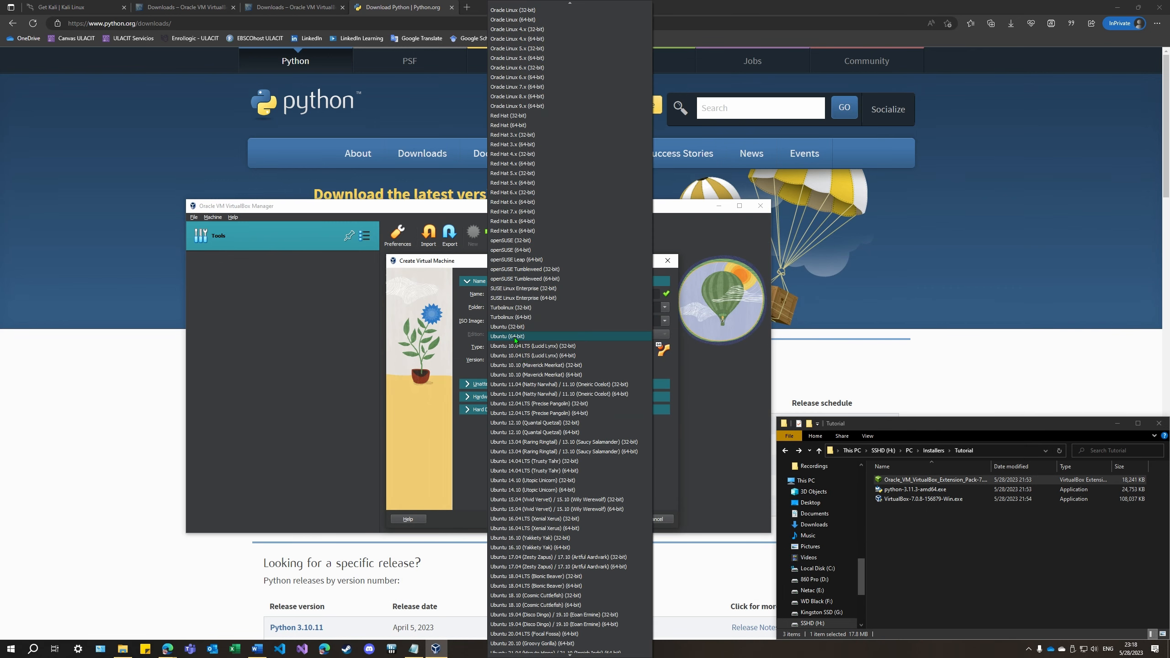
scroll(516, 212, up, 7)
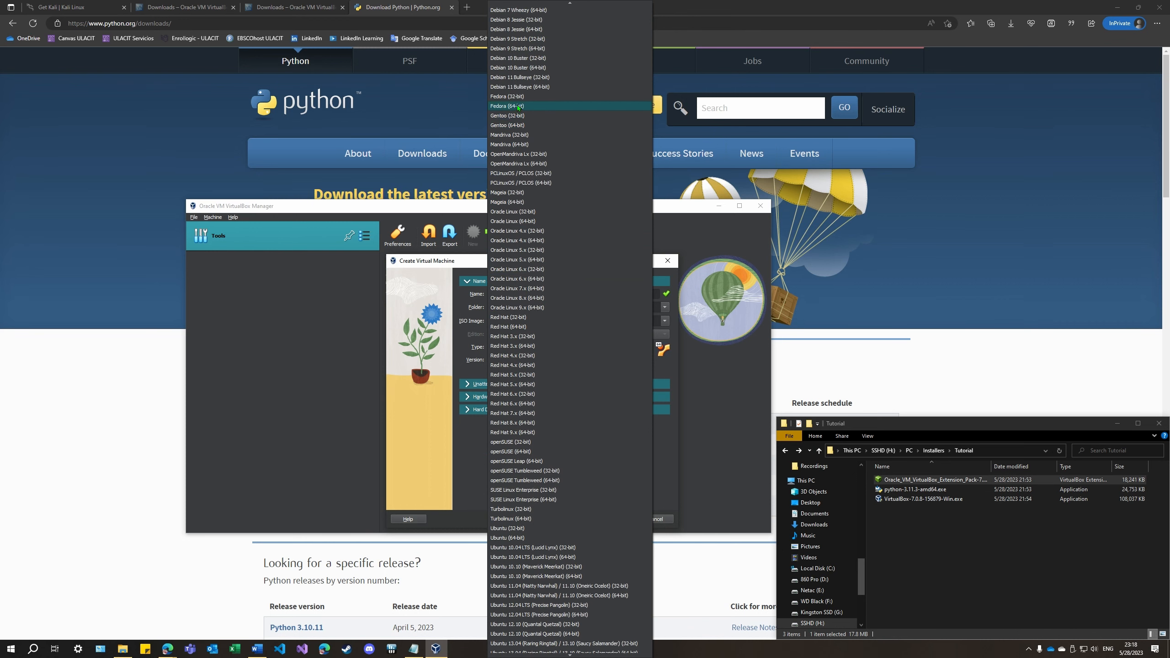
click(522, 69)
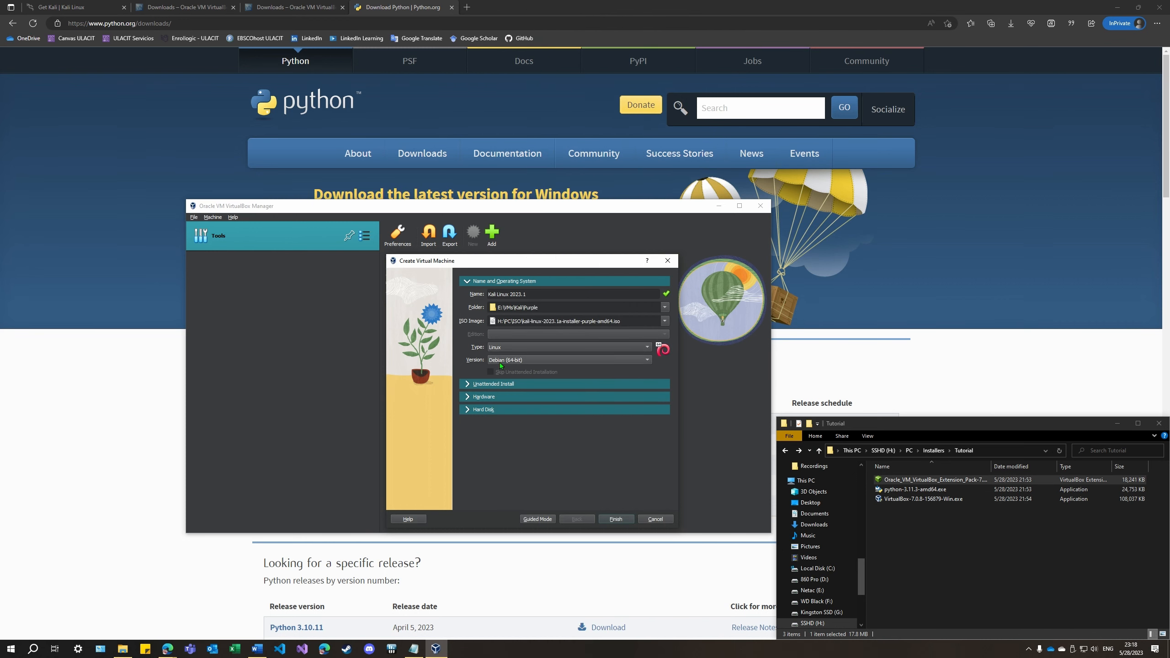
Allocate 8192 MB of base memory and 2 processors to the virtual machine
click(471, 397)
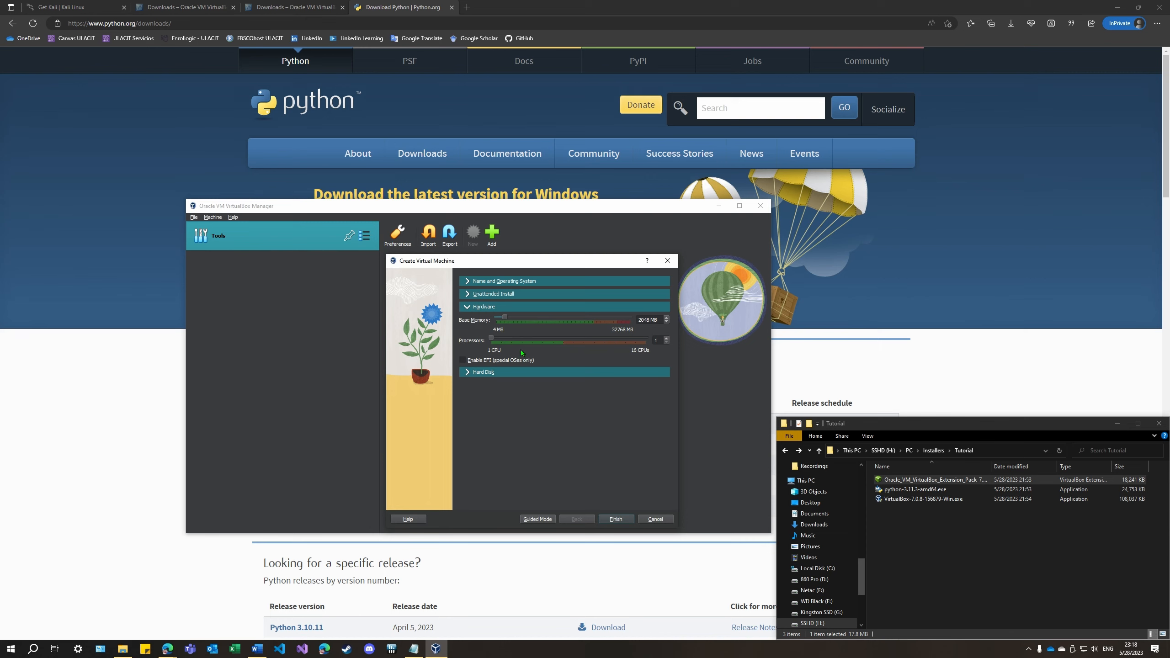
double_click(648, 320)
text(8192)
drag(492, 341, 500, 342)
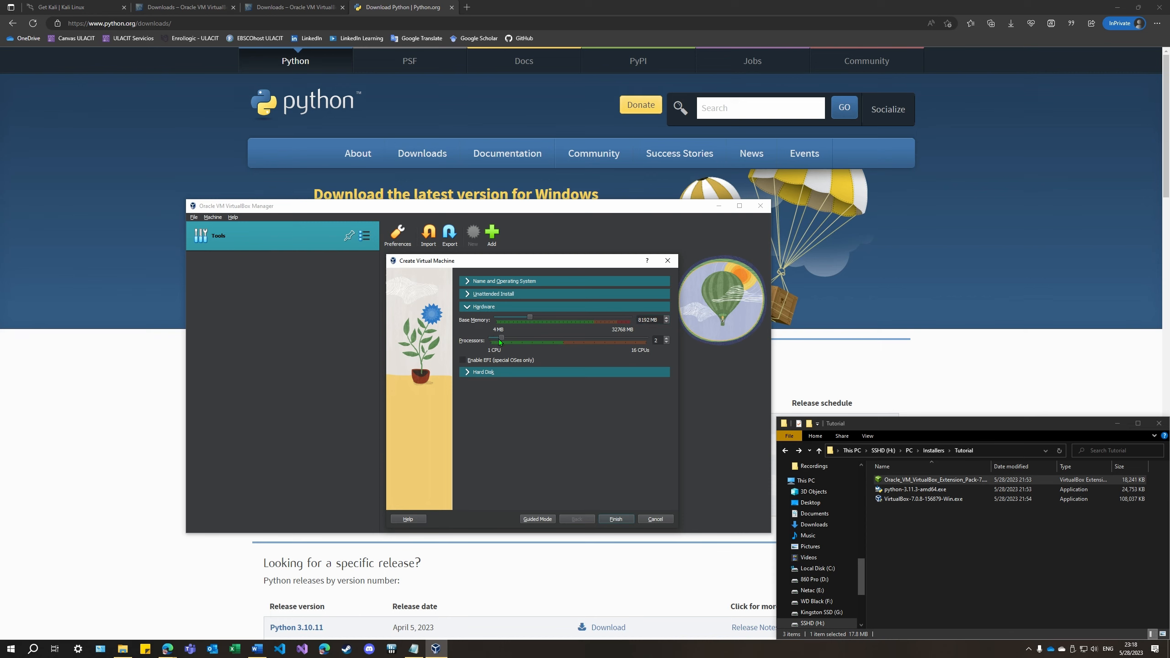
Set the new virtual hard disk's size to 256 GB and finish creating the machine
click(467, 375)
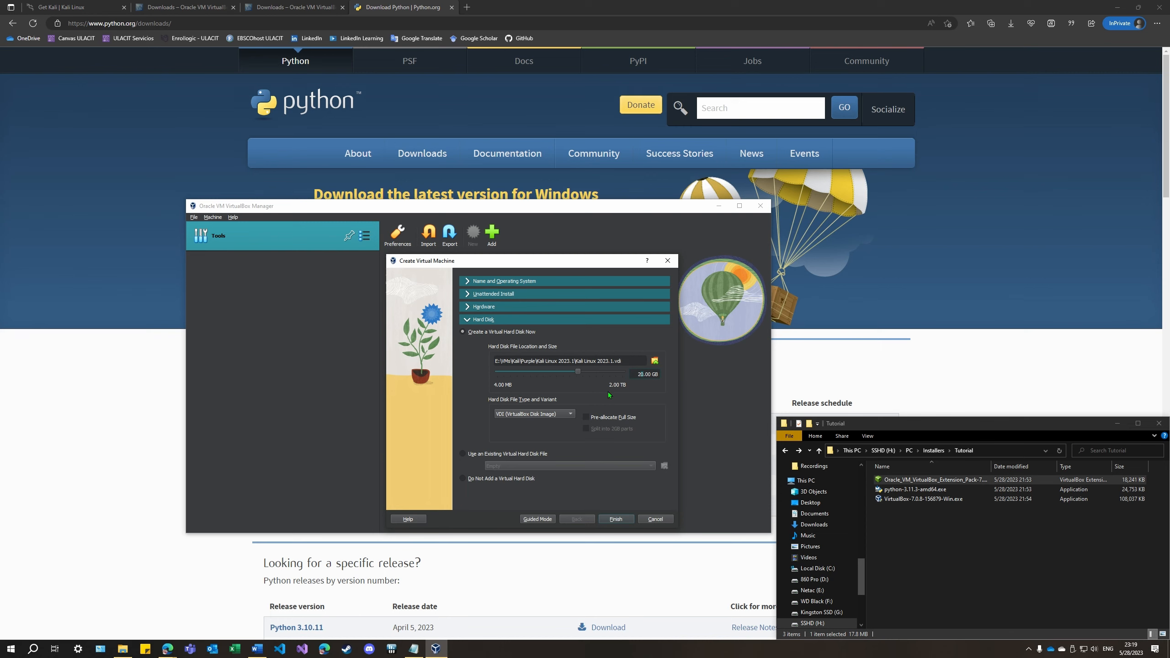
text(56)
key(Delete)
click(616, 519)
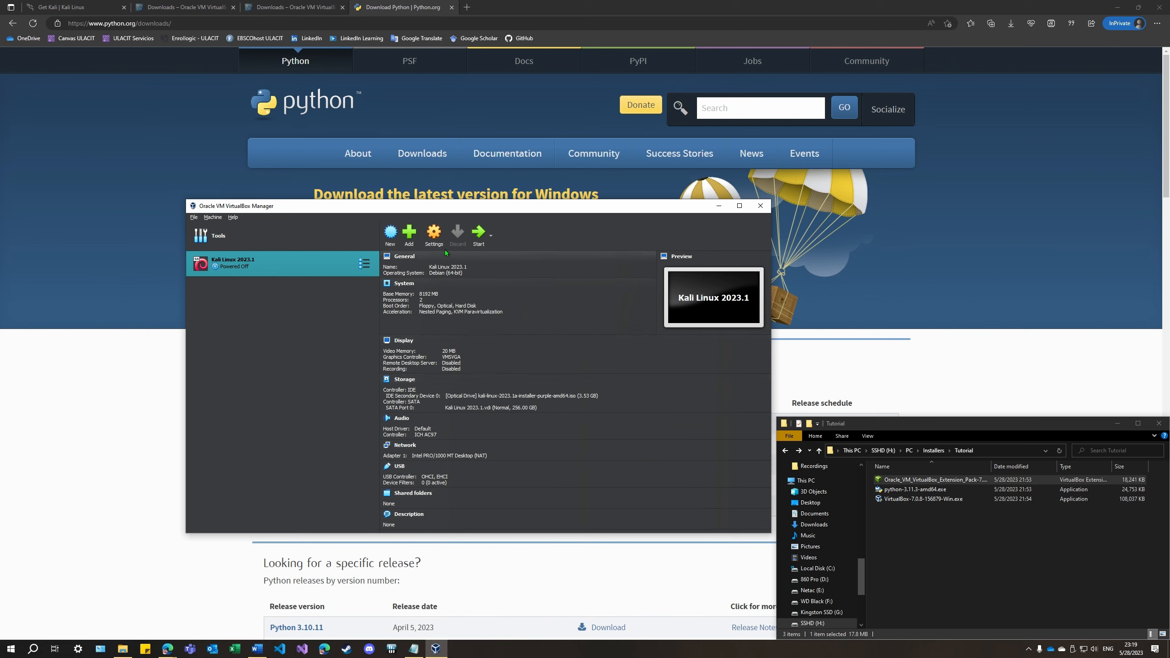
Set the Kali machine's video memory to 128 MB and its graphics controller to VBoxSVGA, and save the settings
click(434, 235)
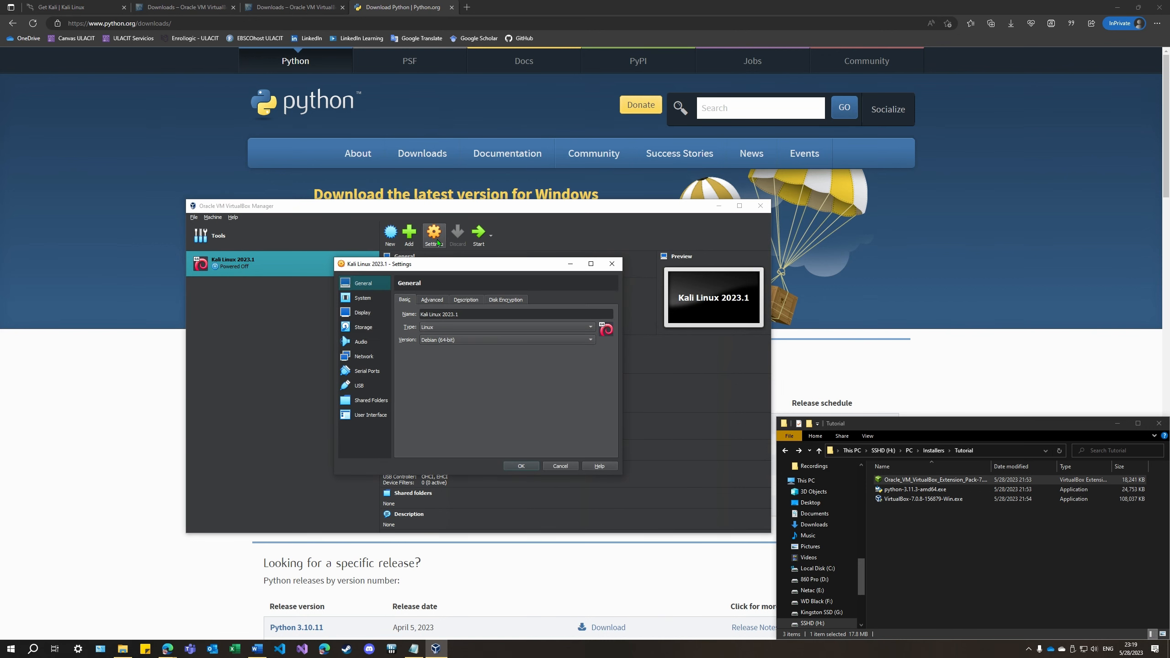
click(362, 313)
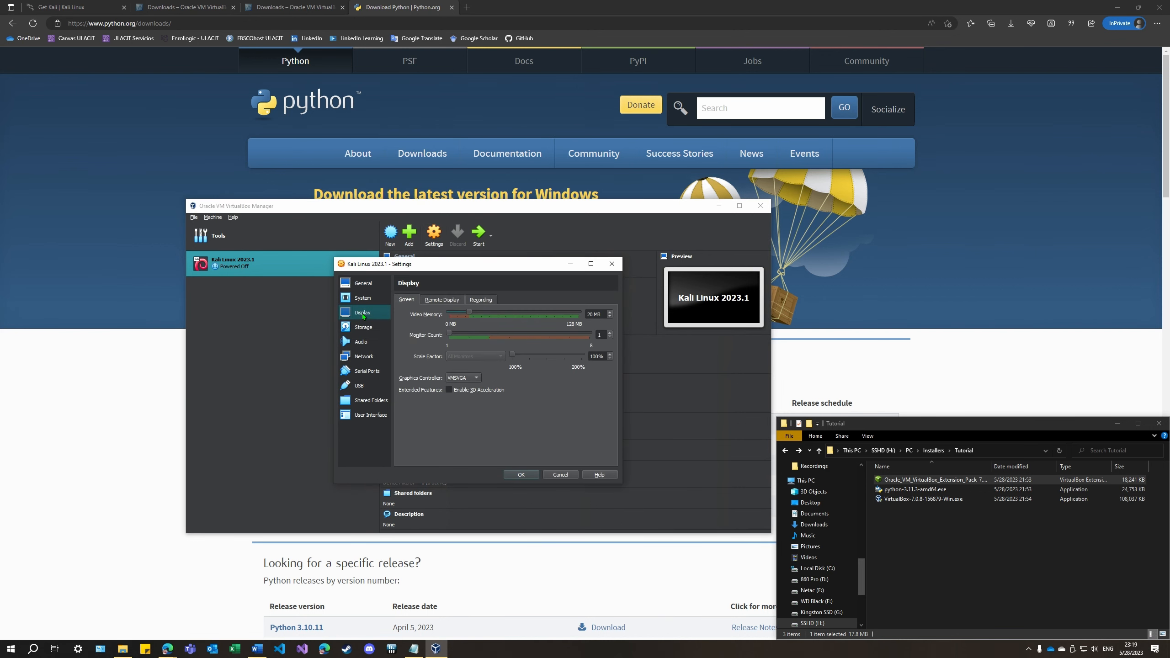
drag(469, 312, 593, 313)
click(464, 378)
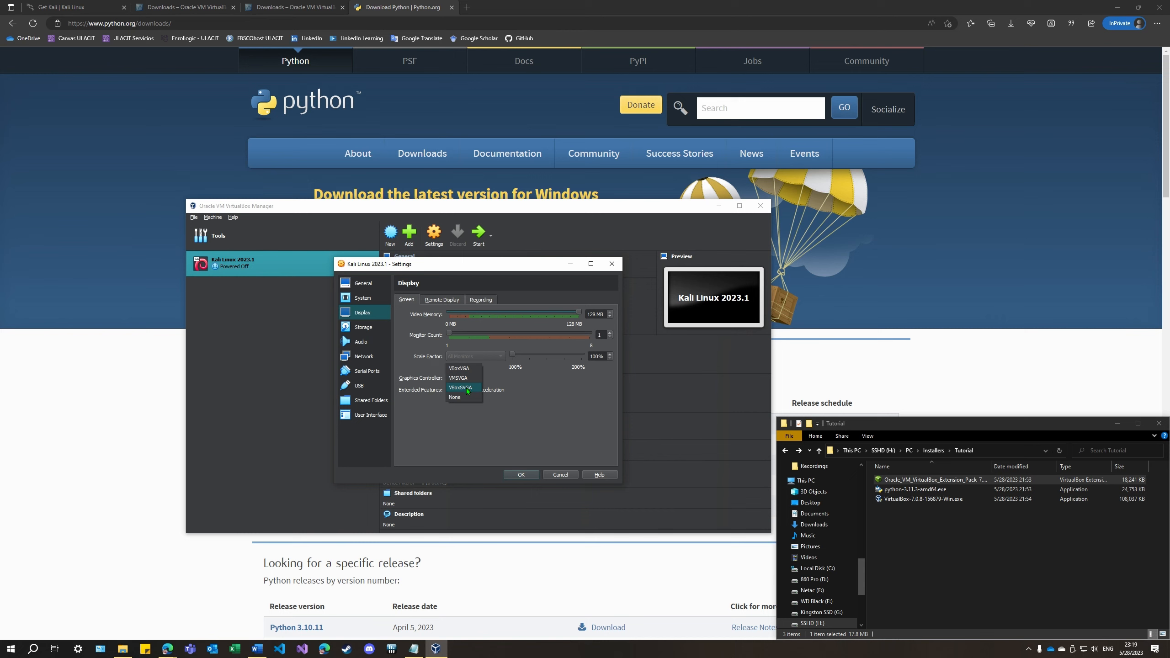
click(460, 388)
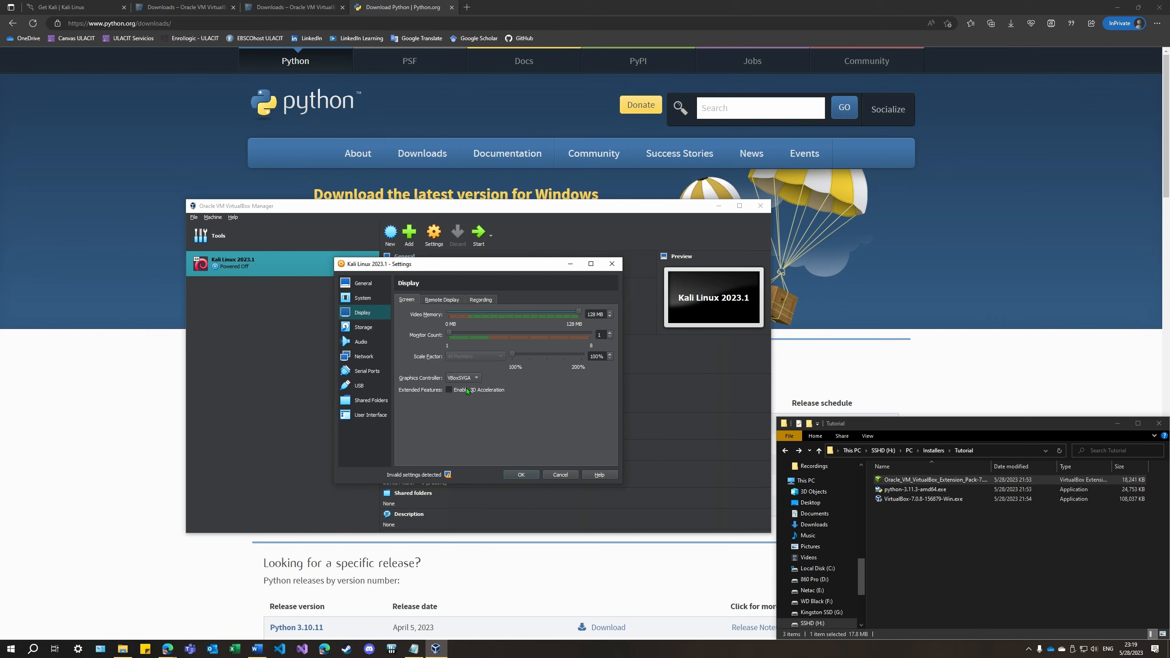
click(519, 477)
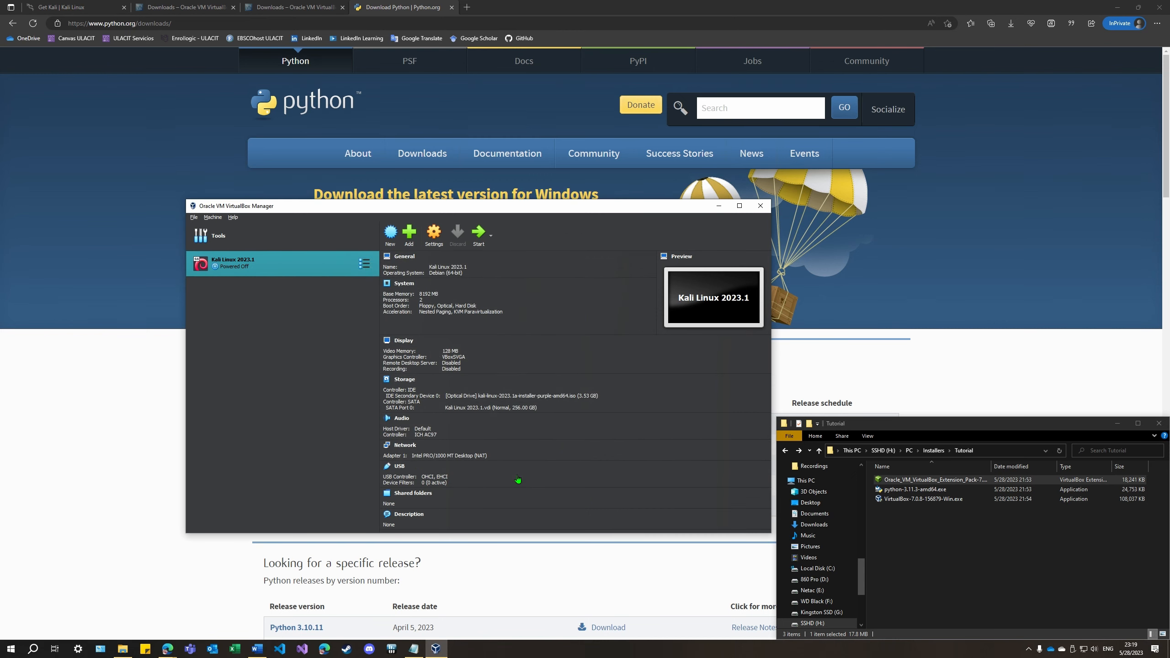
Start the Kali Linux 2023.1 machine, allow mouse and keyboard capture, and launch the Graphical install
click(479, 234)
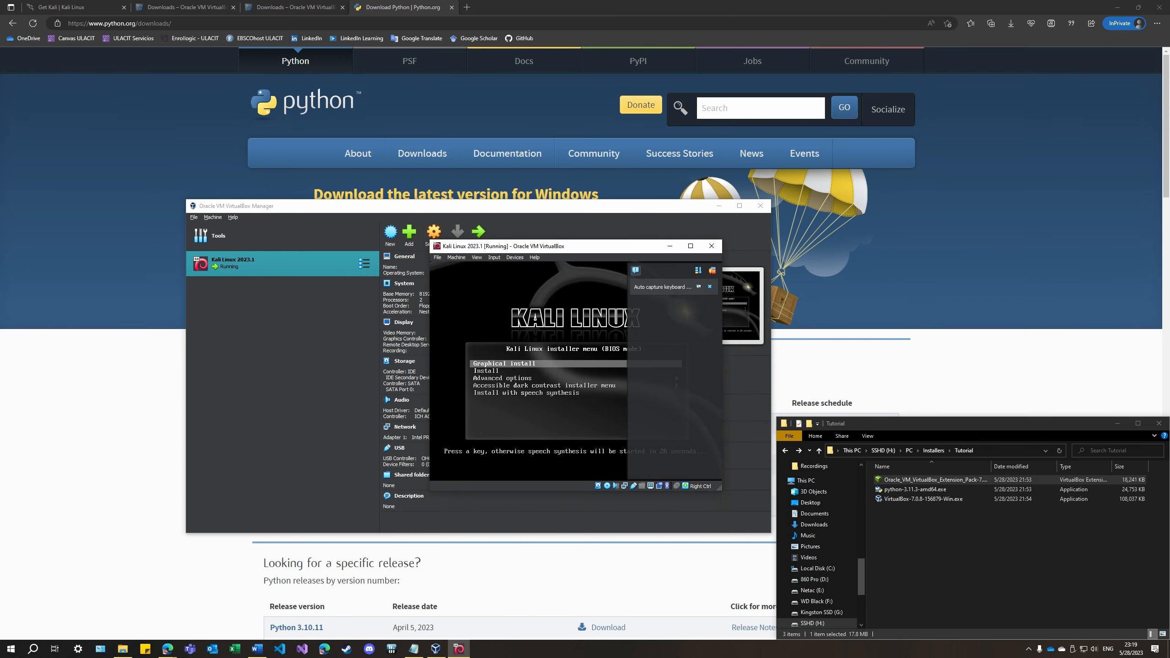
click(533, 367)
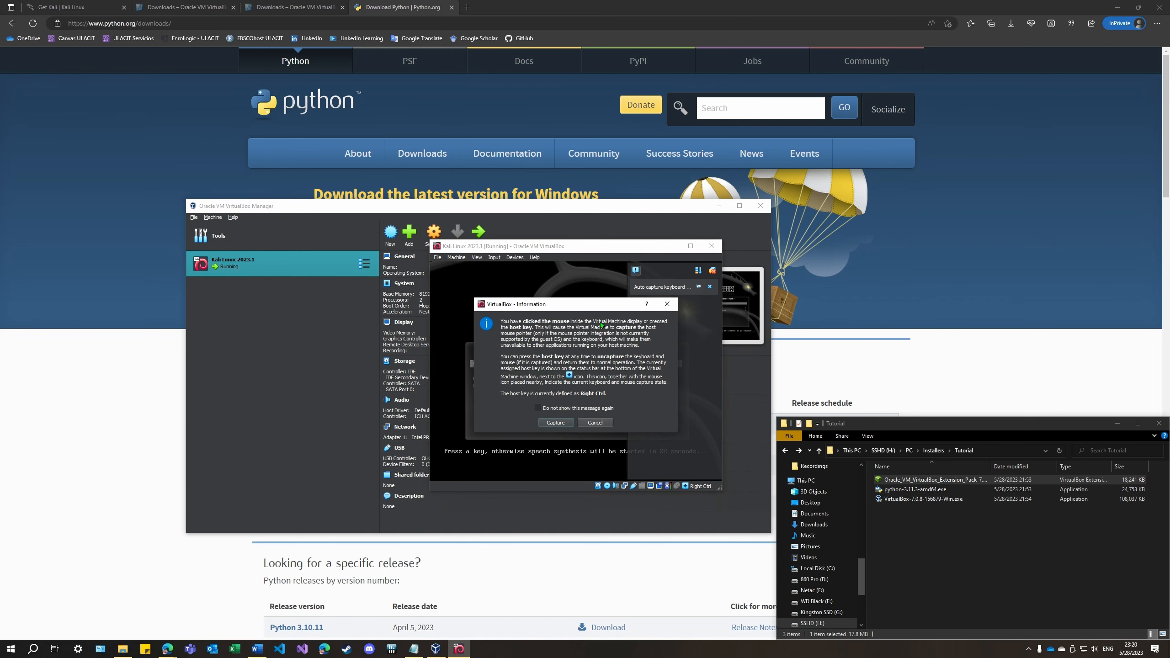
click(556, 422)
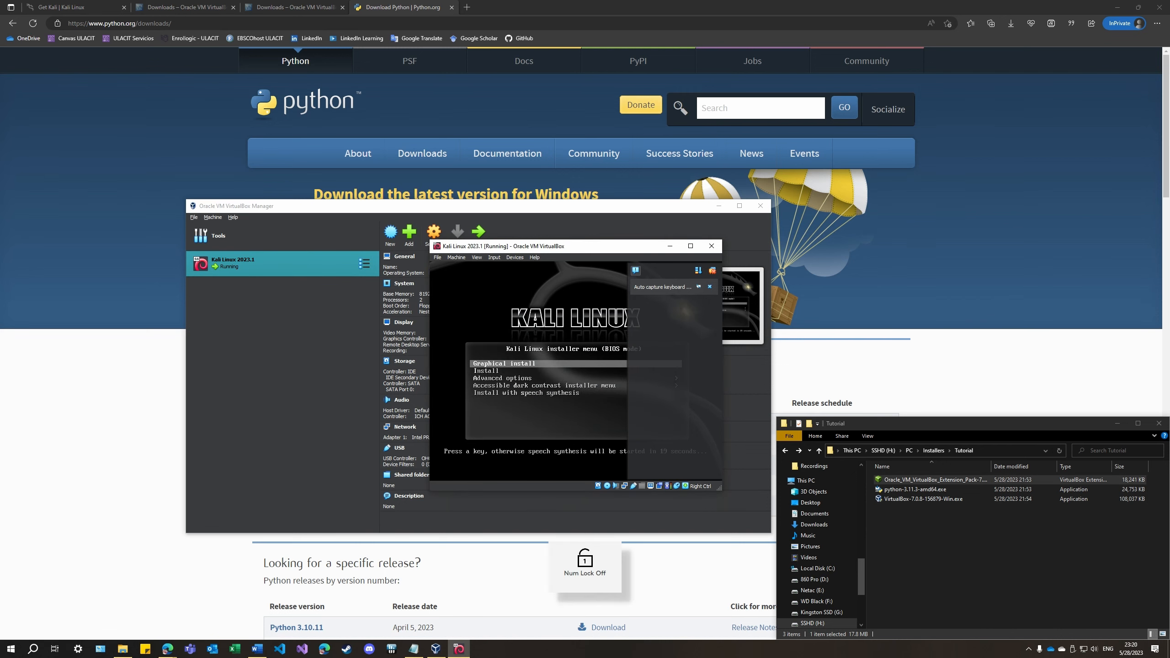
key(Return)
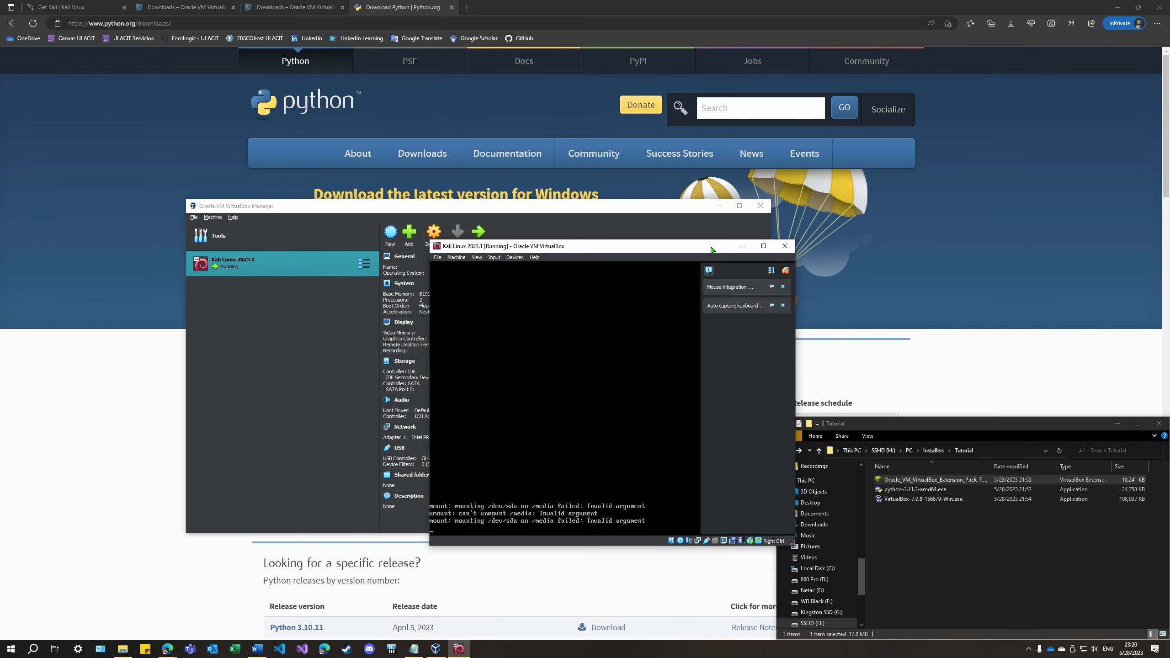
Minimize the browser and the Tutorial folder window, and place the VirtualBox Manager and virtual machine windows side by side
drag(702, 246, 1069, 103)
click(1119, 6)
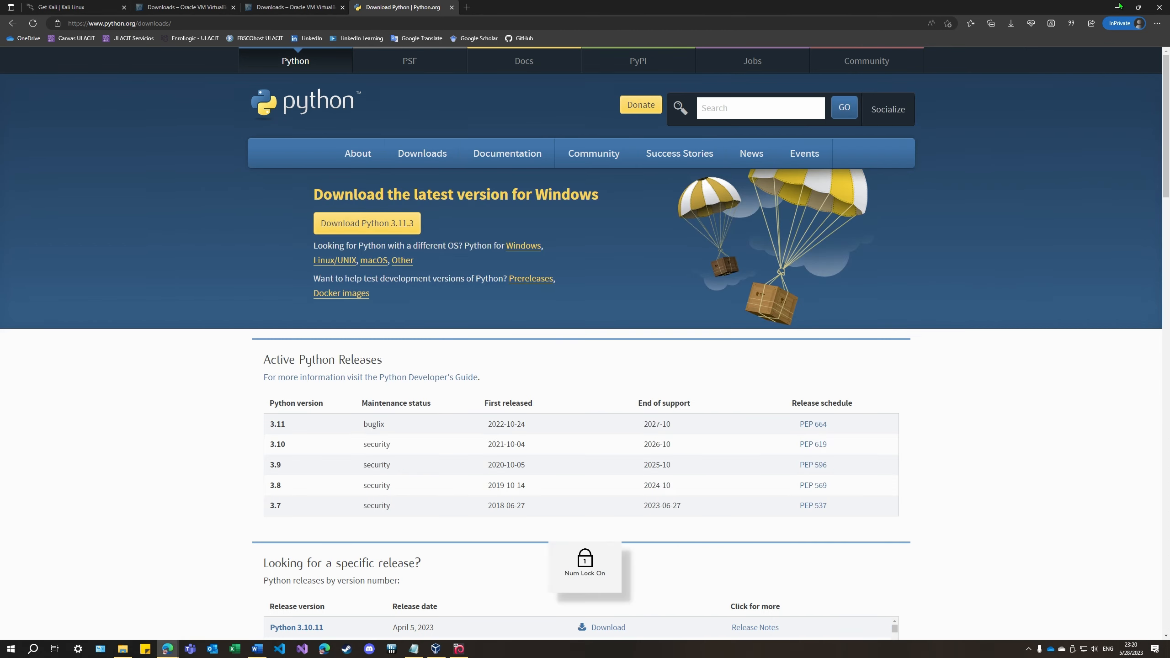
click(1116, 7)
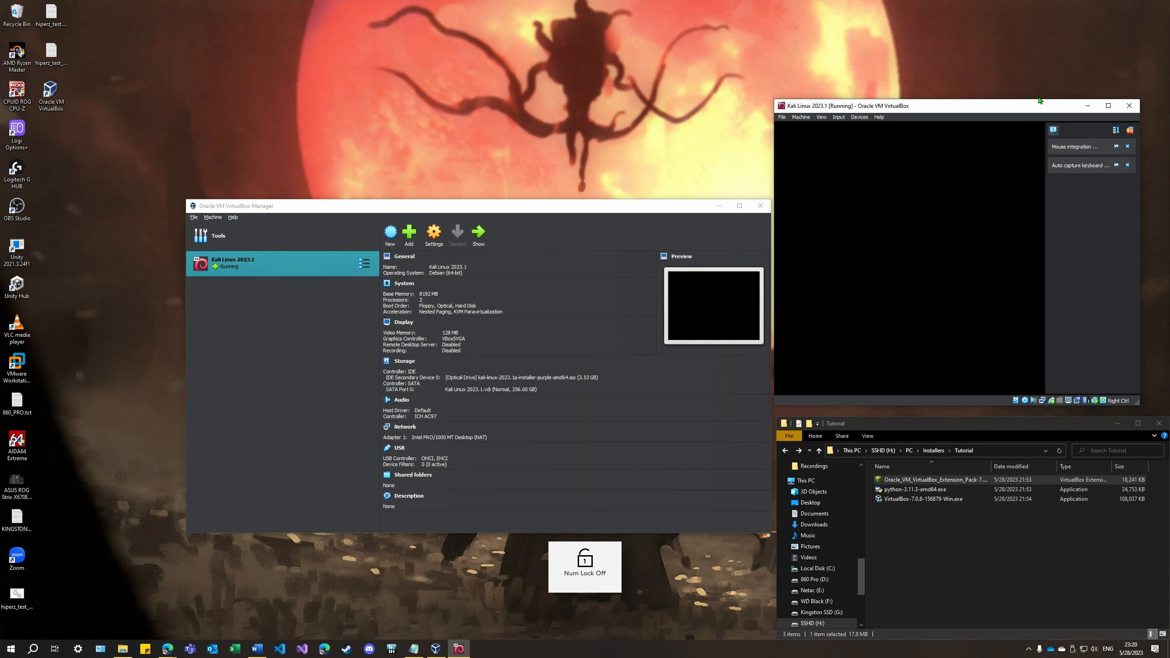
drag(935, 111, 937, 84)
drag(504, 206, 361, 128)
drag(890, 98, 757, 46)
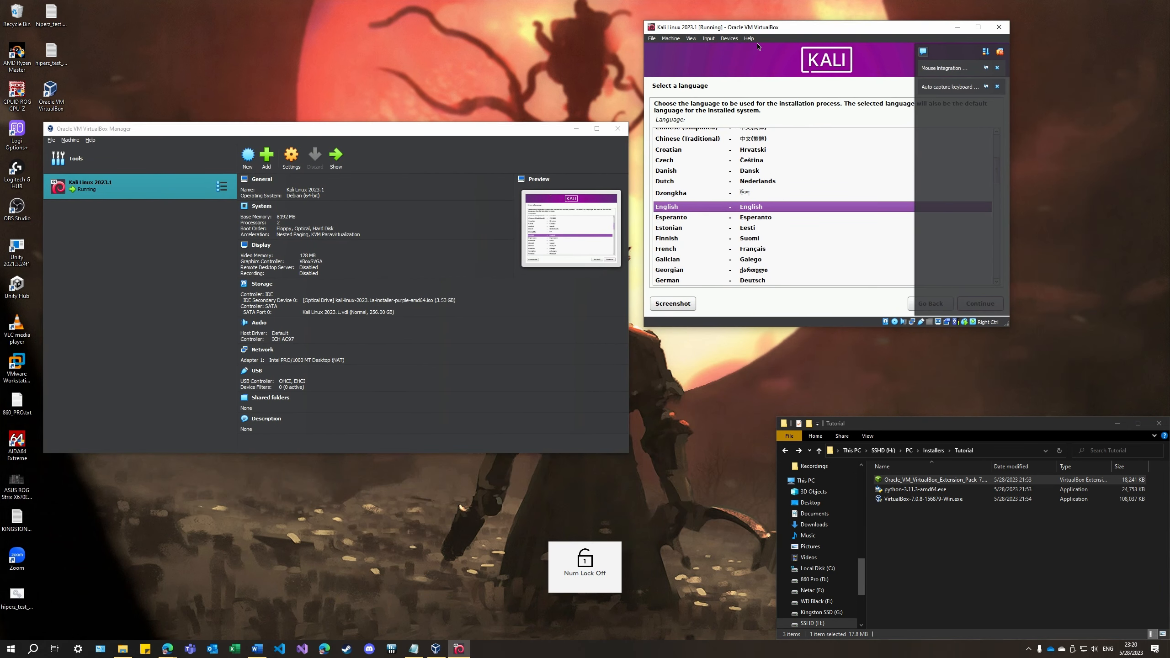
click(1116, 423)
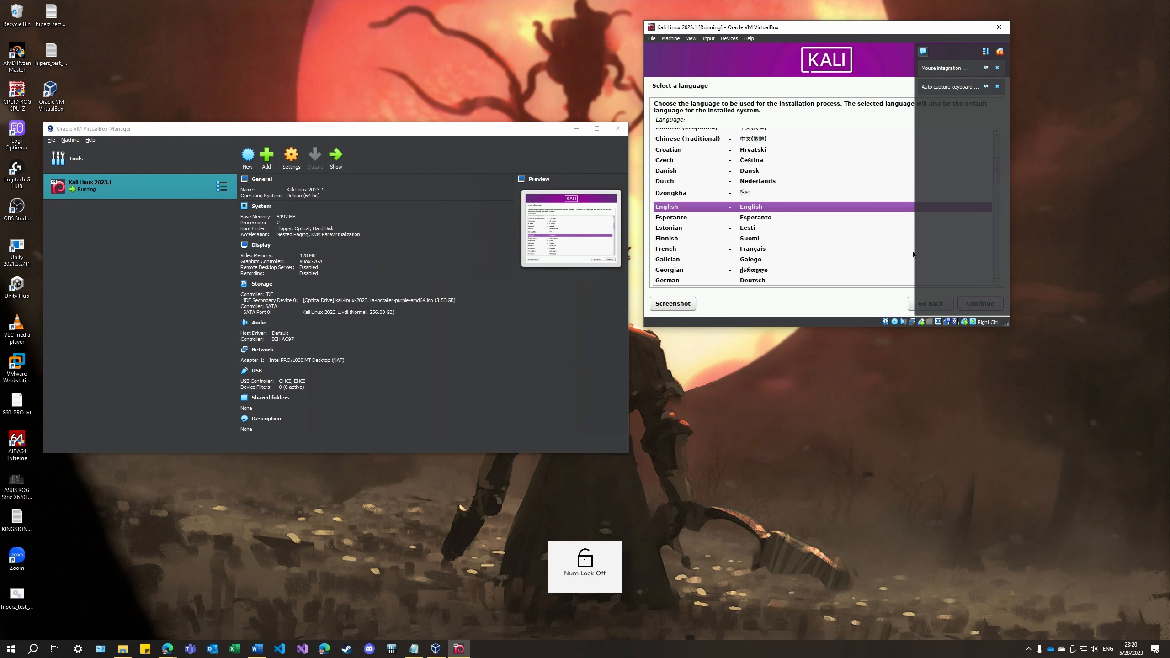
Choose English as the installation language and United States as the location
key(Down)
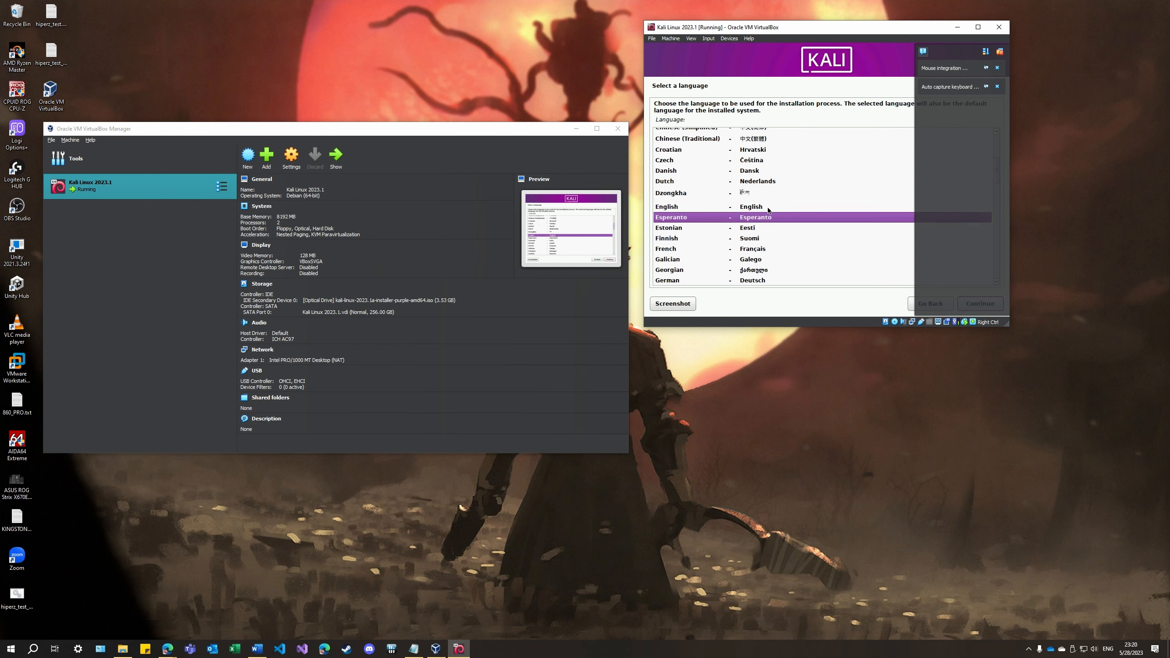
key(Up)
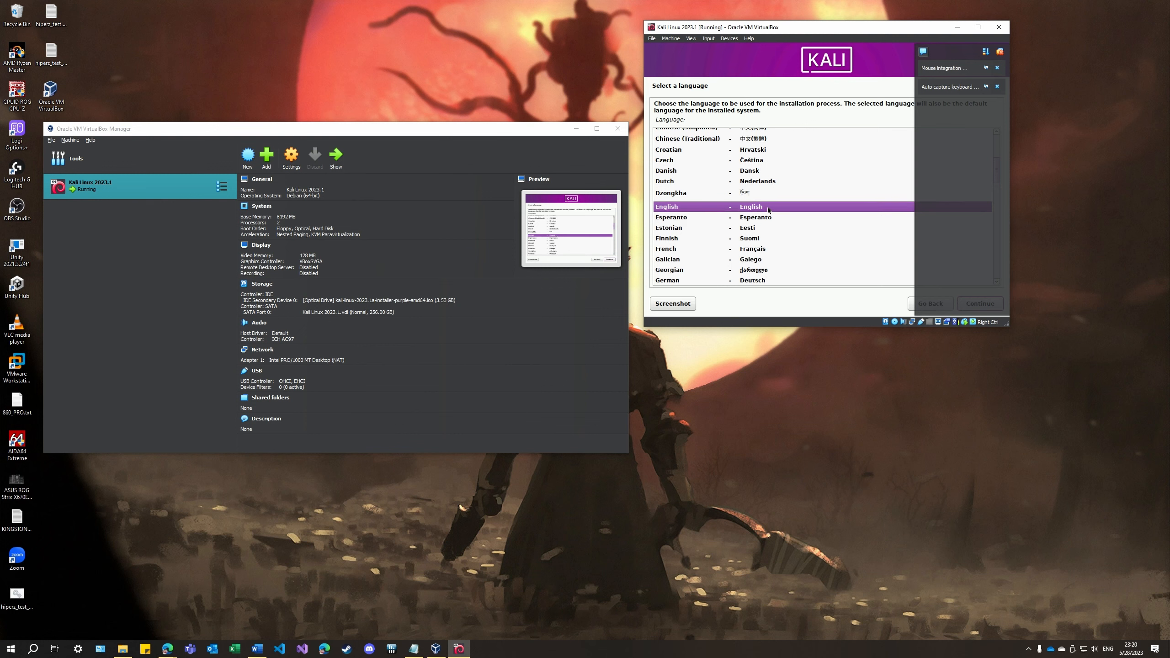
key(Return)
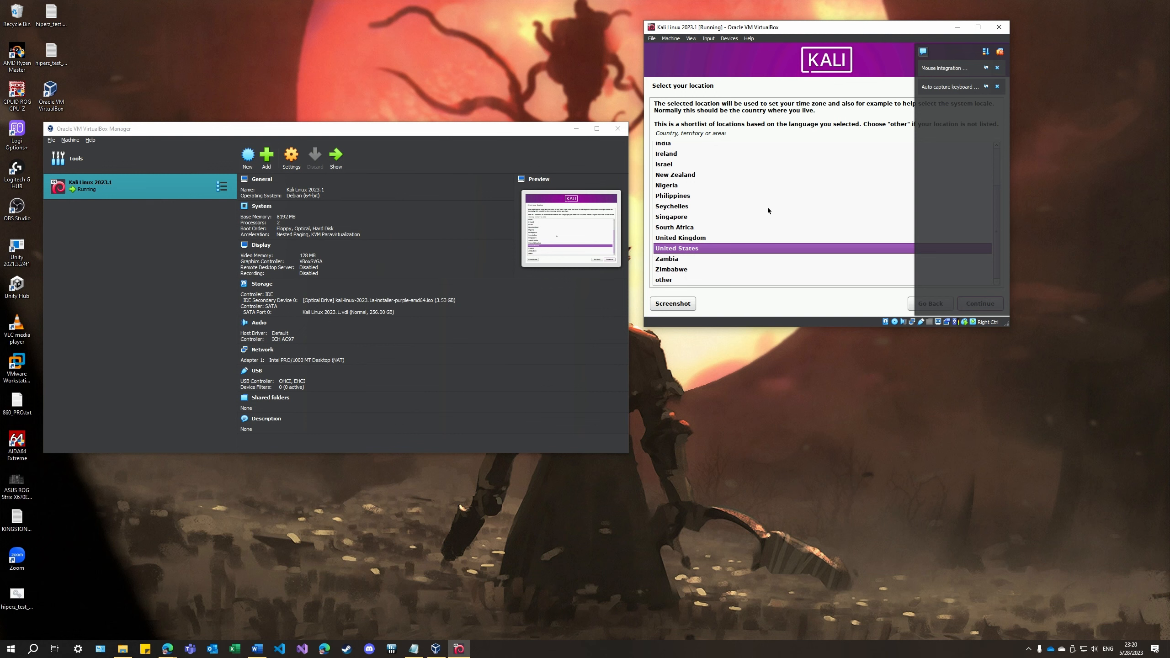
key(Return)
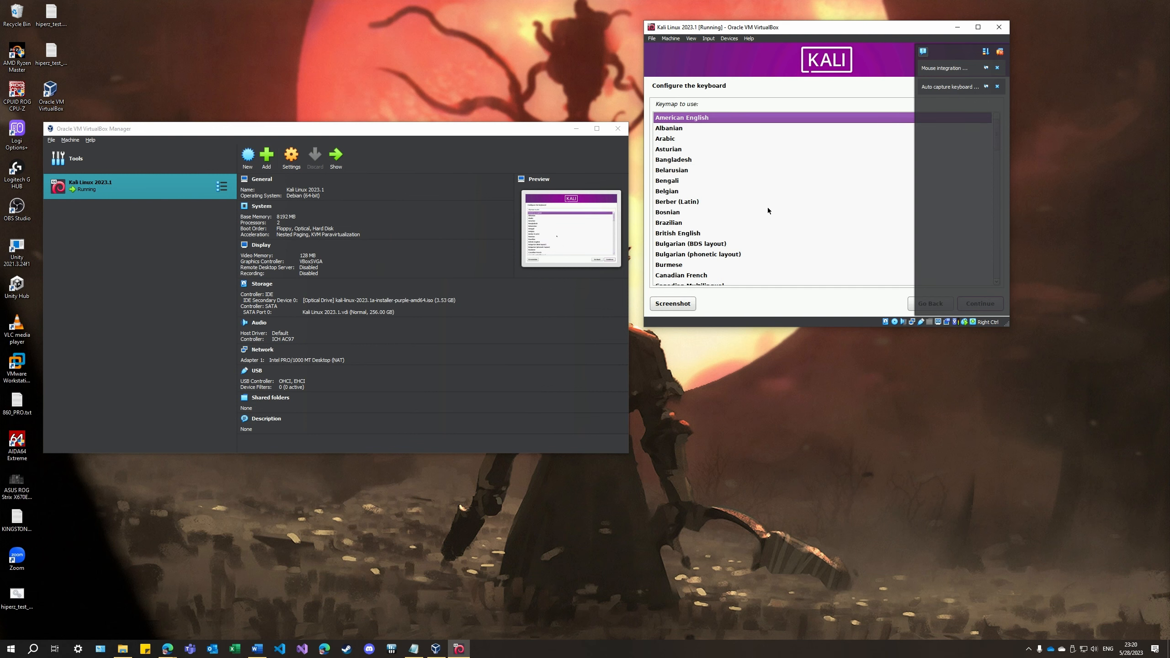
Choose the American English keymap and continue to the network configuration
key(Down)
key(Up)
key(Down)
key(Down)
key(Down)
key(Up)
key(Up)
key(Up)
key(Down)
key(Up)
key(Return)
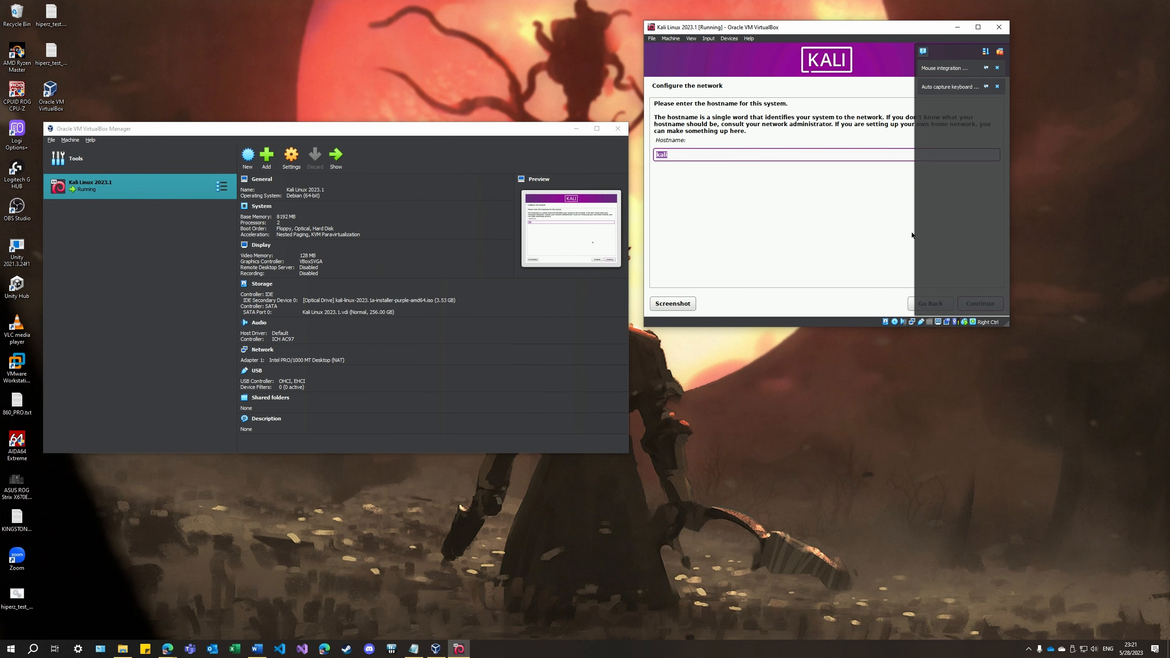
Set the system's hostname to ulacit and leave the domain name empty
click(686, 154)
double_click(686, 155)
text(ulacit)
key(Return)
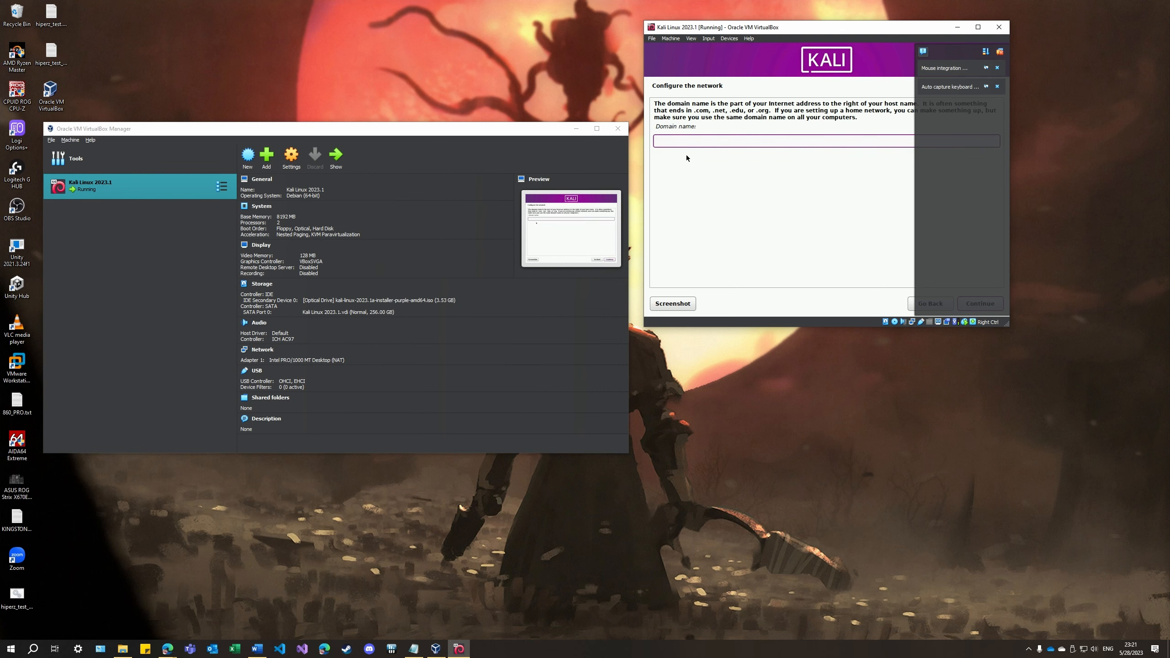
key(Tab)
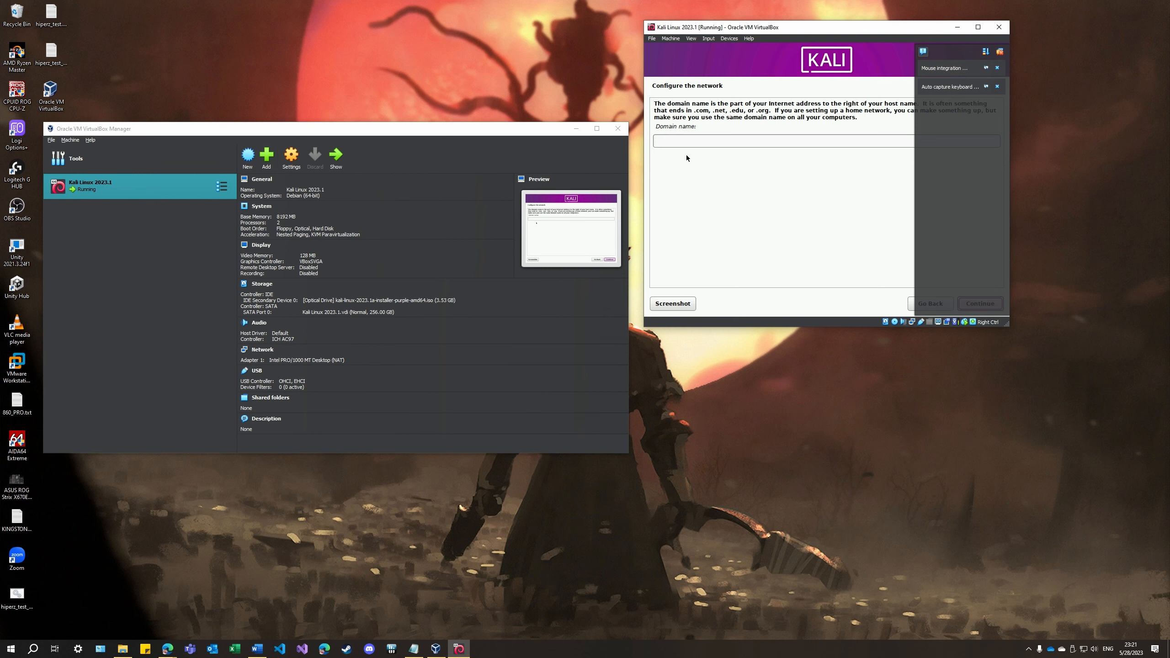
key(Return)
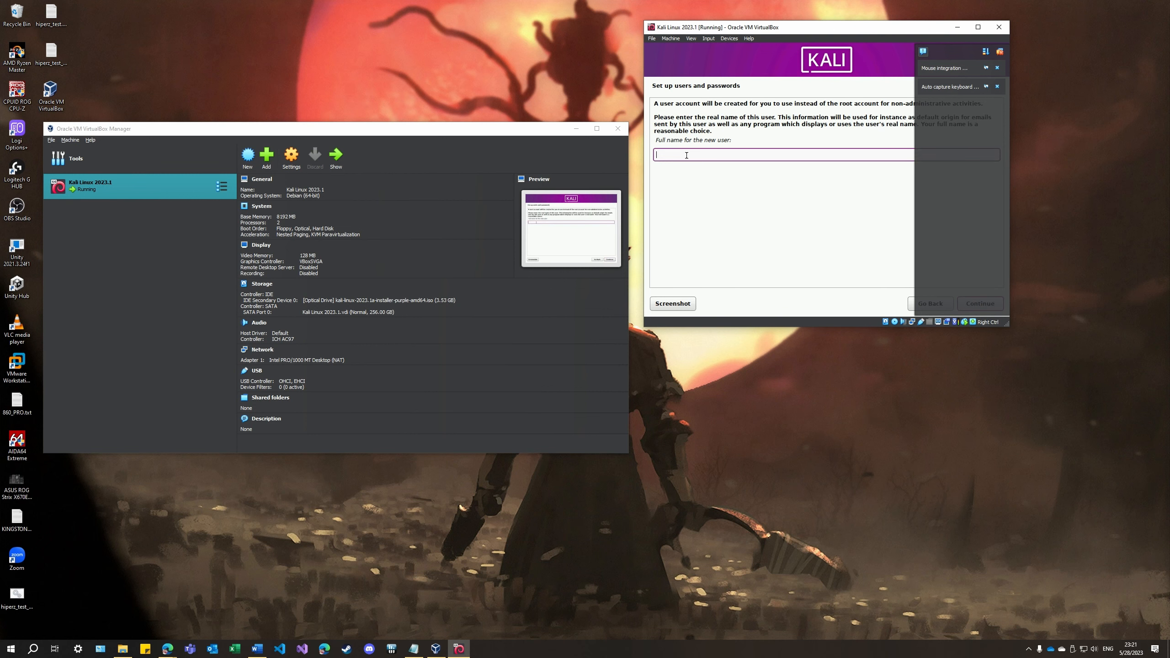
Enter the new user's full name and accept the suggested account username
text(Daniel Pantigoso Valladares)
key(Tab)
key(Tab)
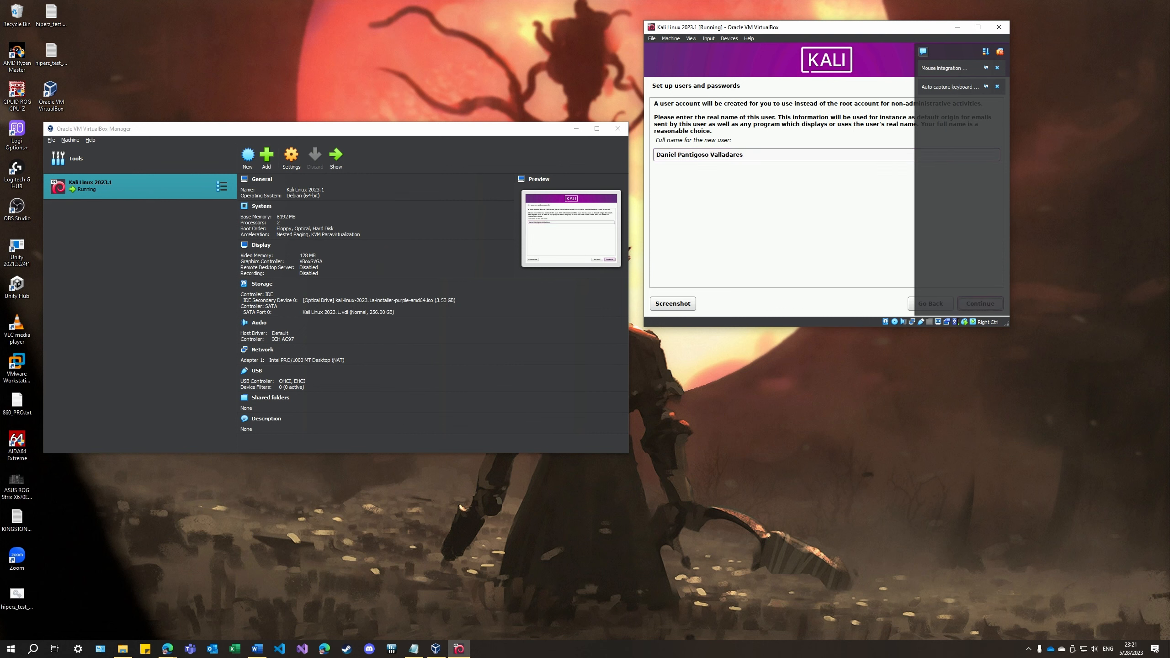
key(Return)
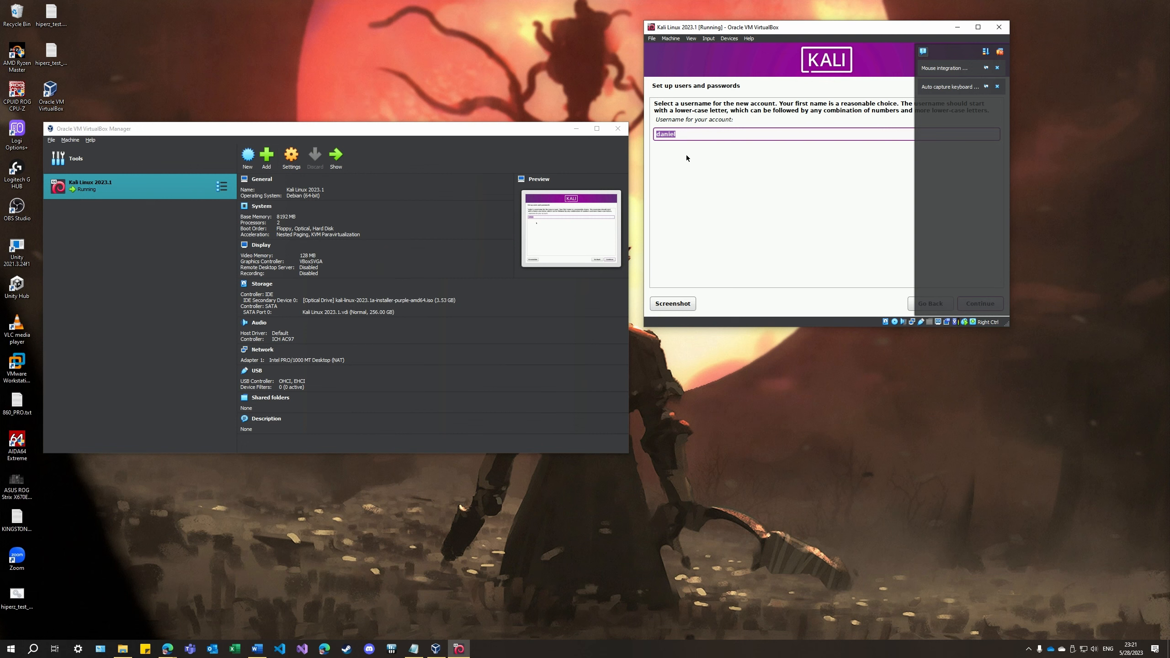
key(Tab)
key(Tab)
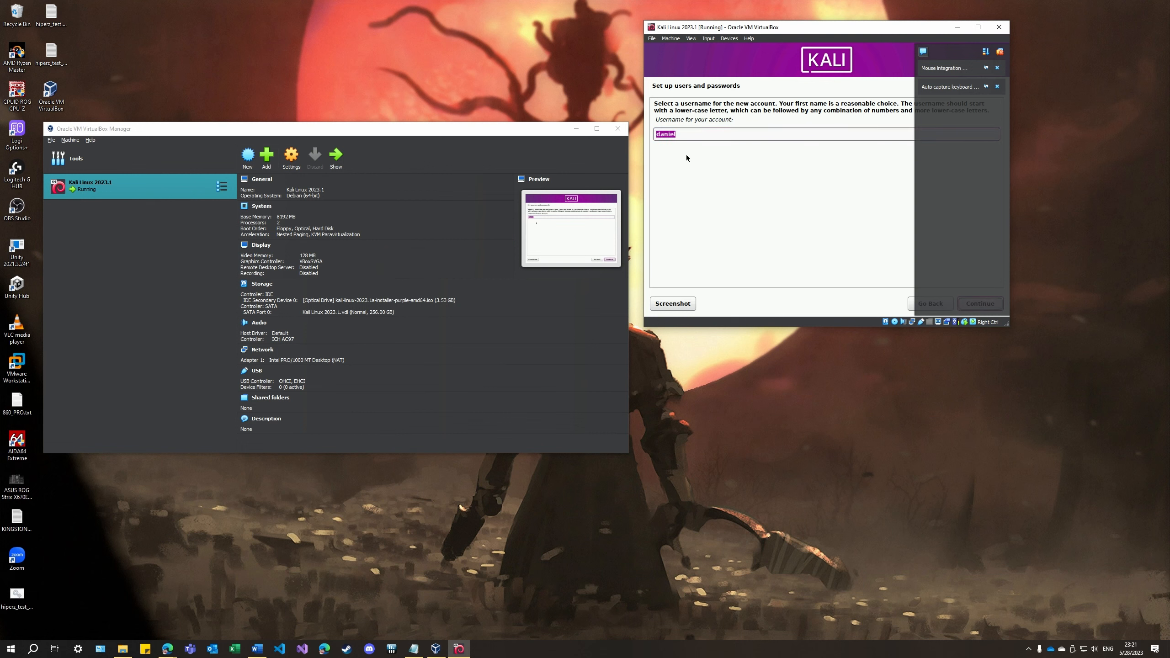
key(Return)
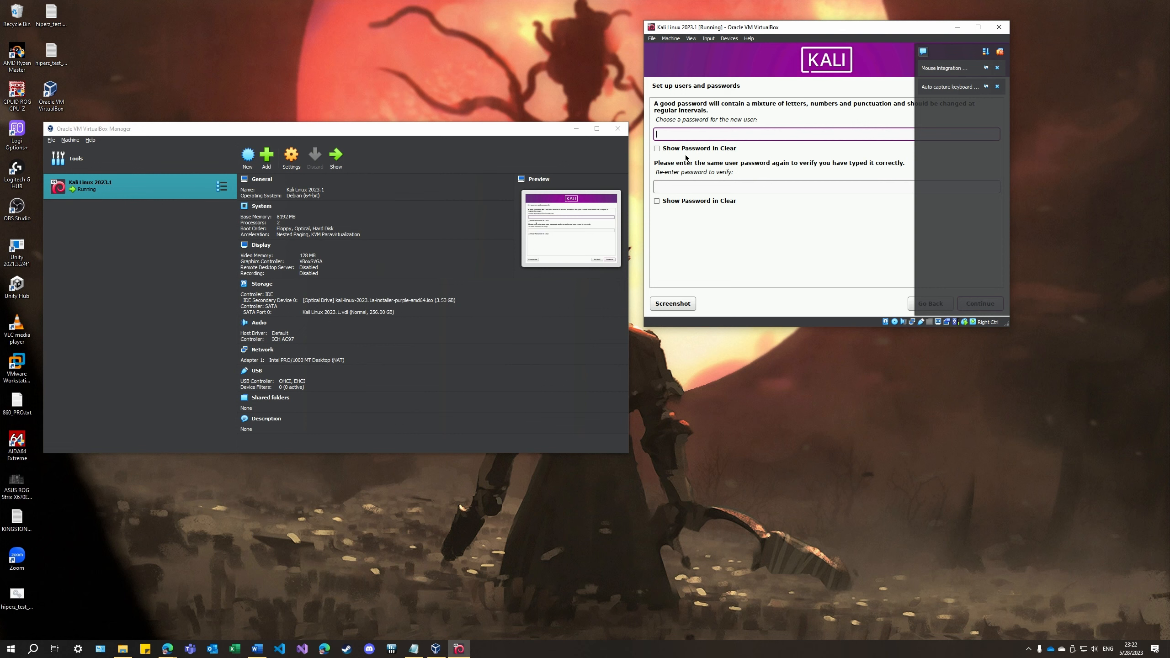
Enter a password for the new user account and repeat it in the verification field
text(12345678910)
key(Tab)
key(Tab)
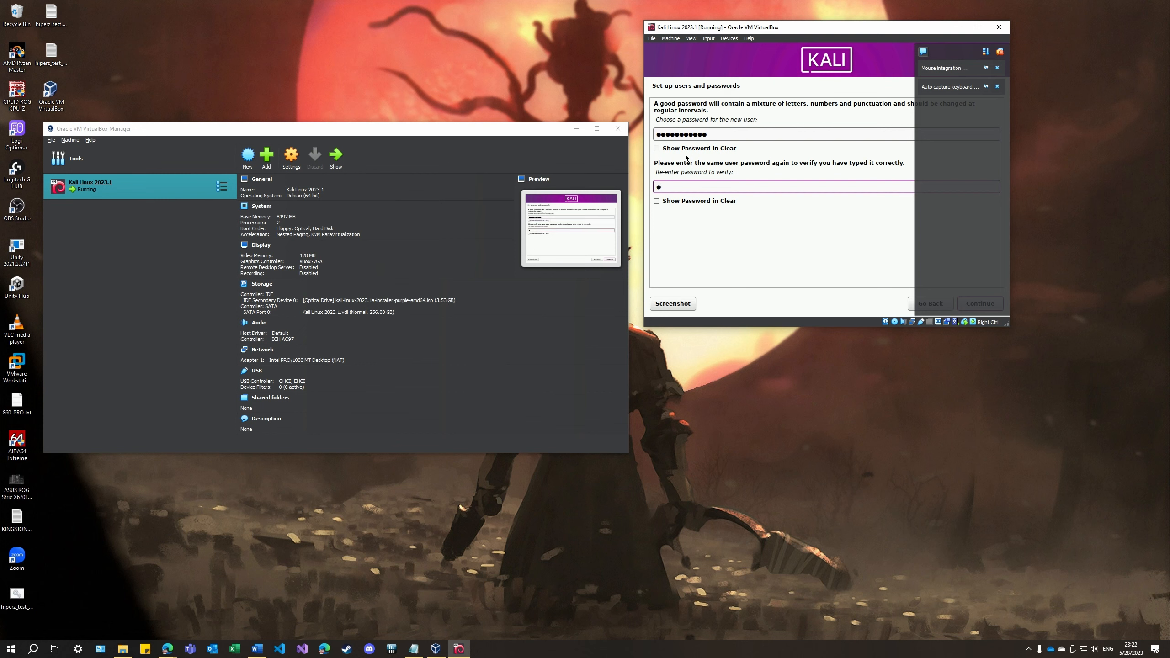
text(12345678910)
Replace the new account's password and its verification entry, and continue to the clock configuration
key(shift+Tab)
key(shift+Tab)
key(shift+Tab)
key(shift+Tab)
key(shift+Tab)
key(shift+Tab)
text(••••••••••••)
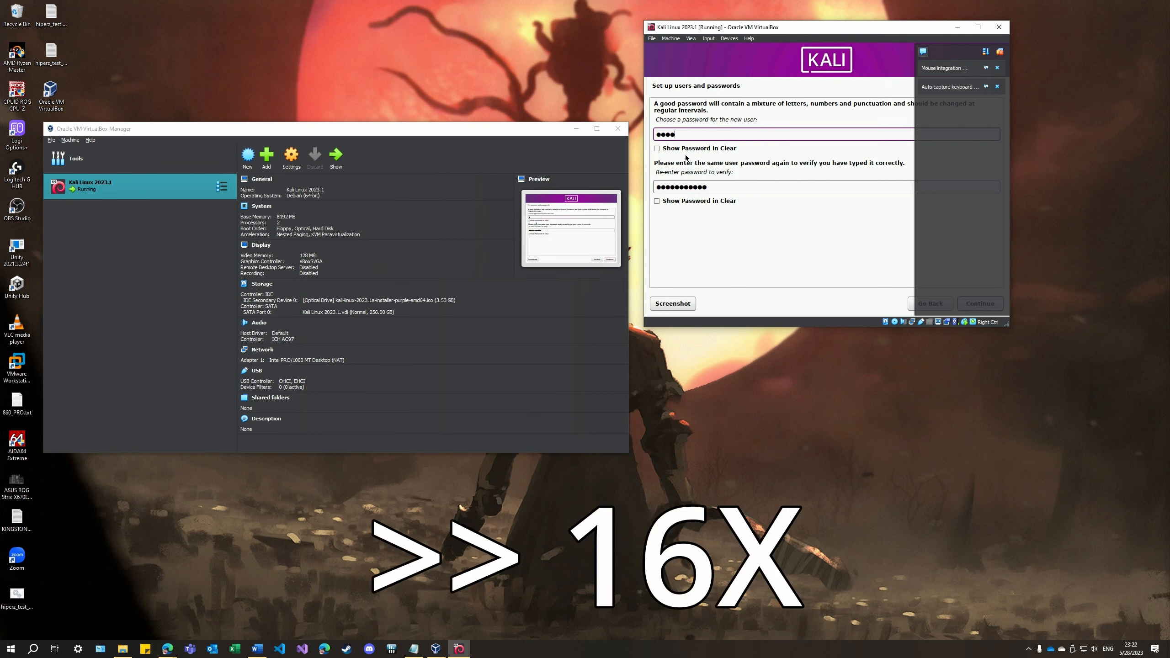
key(Tab)
key(shift+Tab)
text(••••••••••••)
key(Tab)
key(Tab)
text(••••••••••••)
key(Tab)
key(Tab)
key(Tab)
key(Tab)
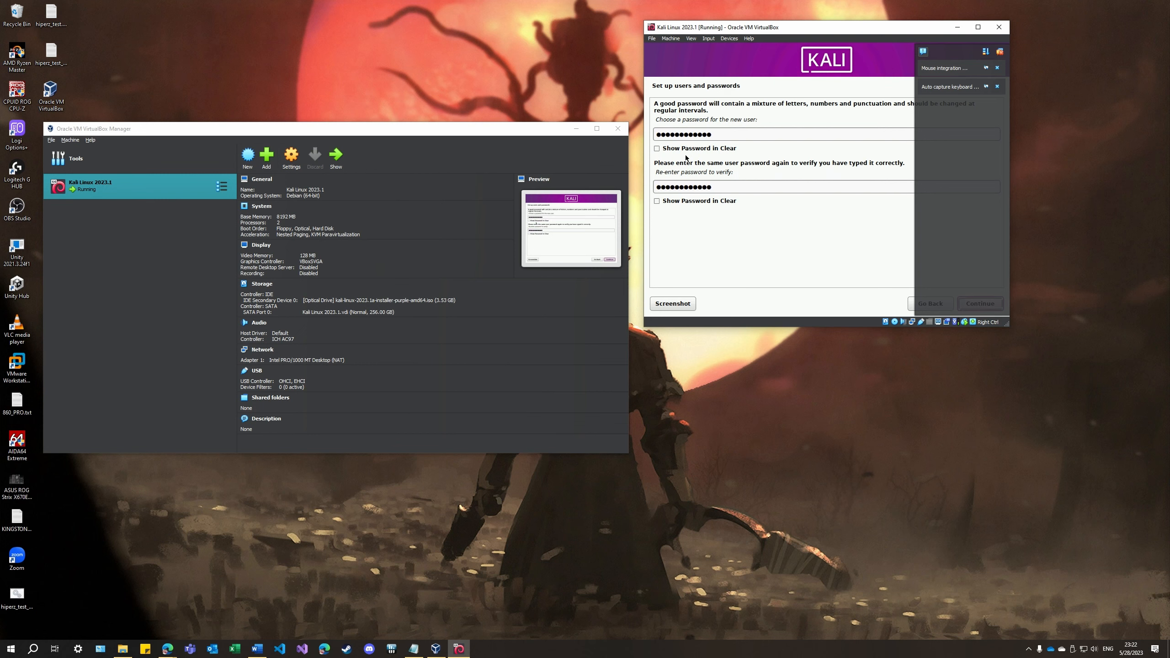
key(Return)
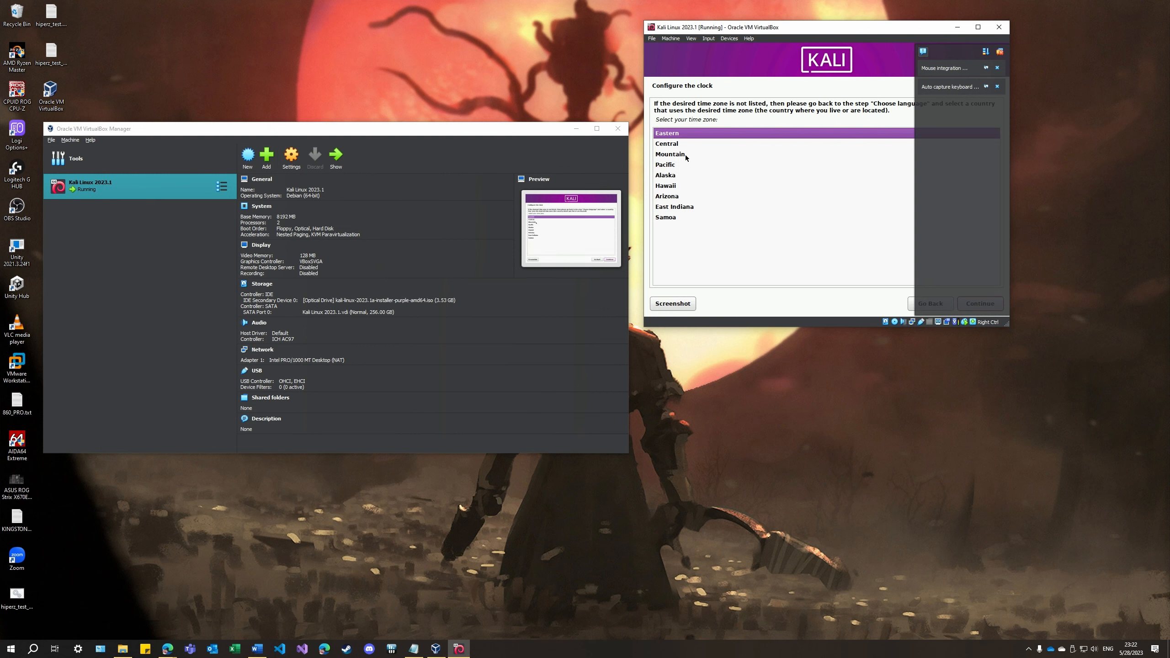
Choose the Central time zone and the guided partitioning method that uses the entire disk
key(Down)
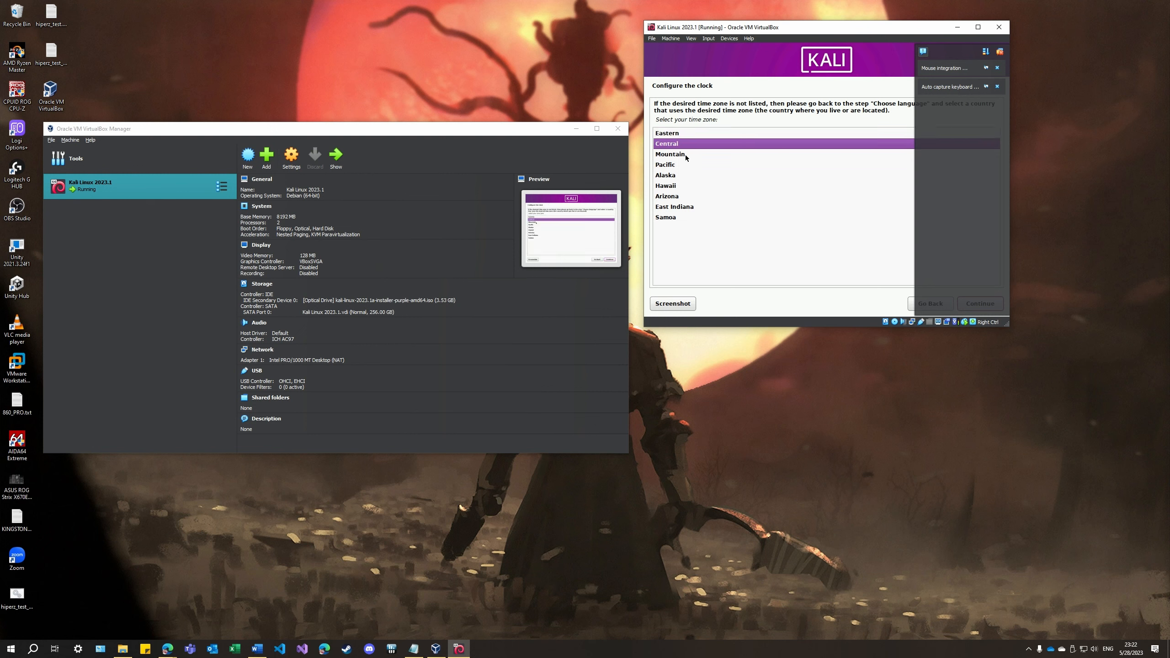
key(Return)
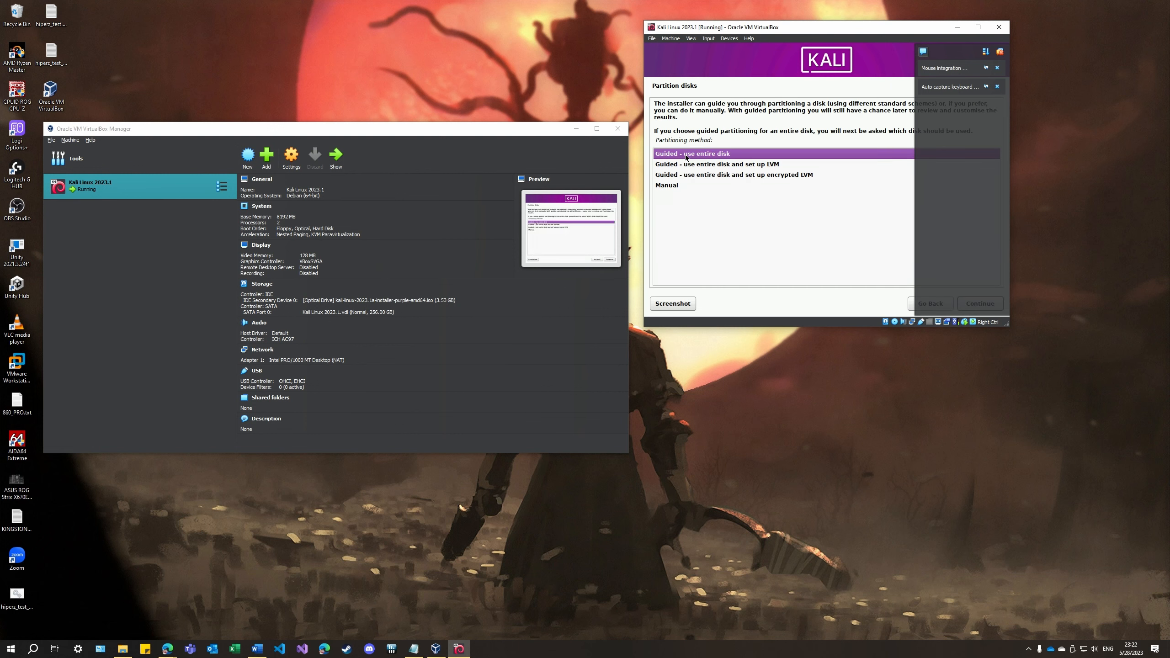
double_click(685, 156)
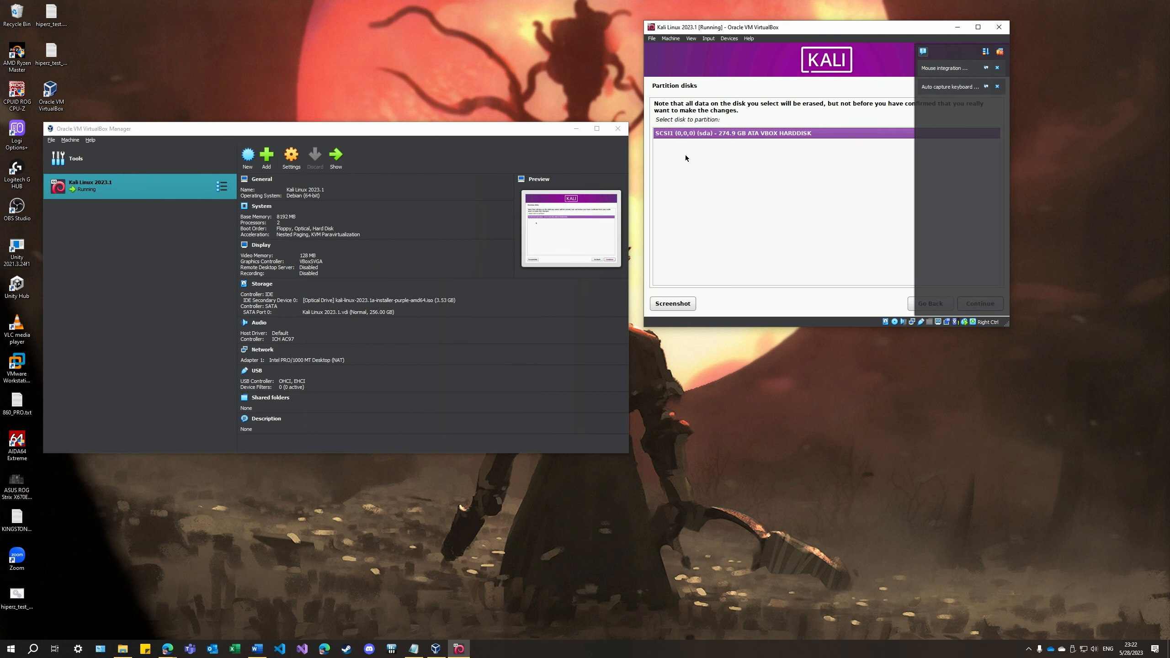
Partition the SCSI1 (sda) VBOX HARDDISK with all files in one partition and write the changes to disk
key(Return)
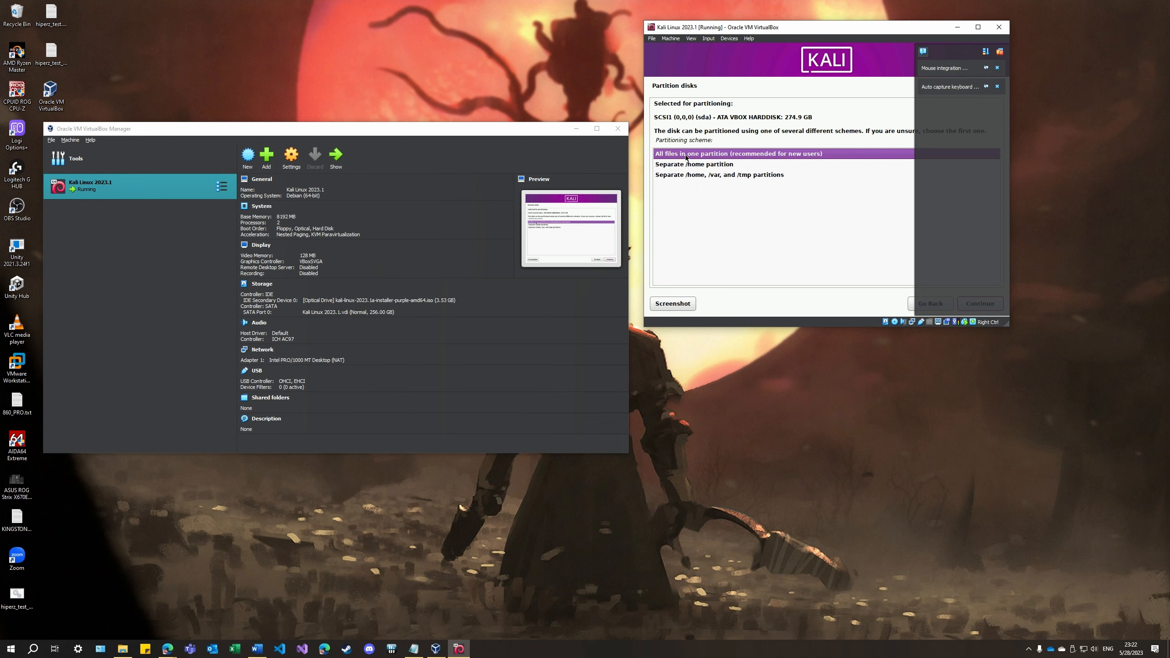
key(Return)
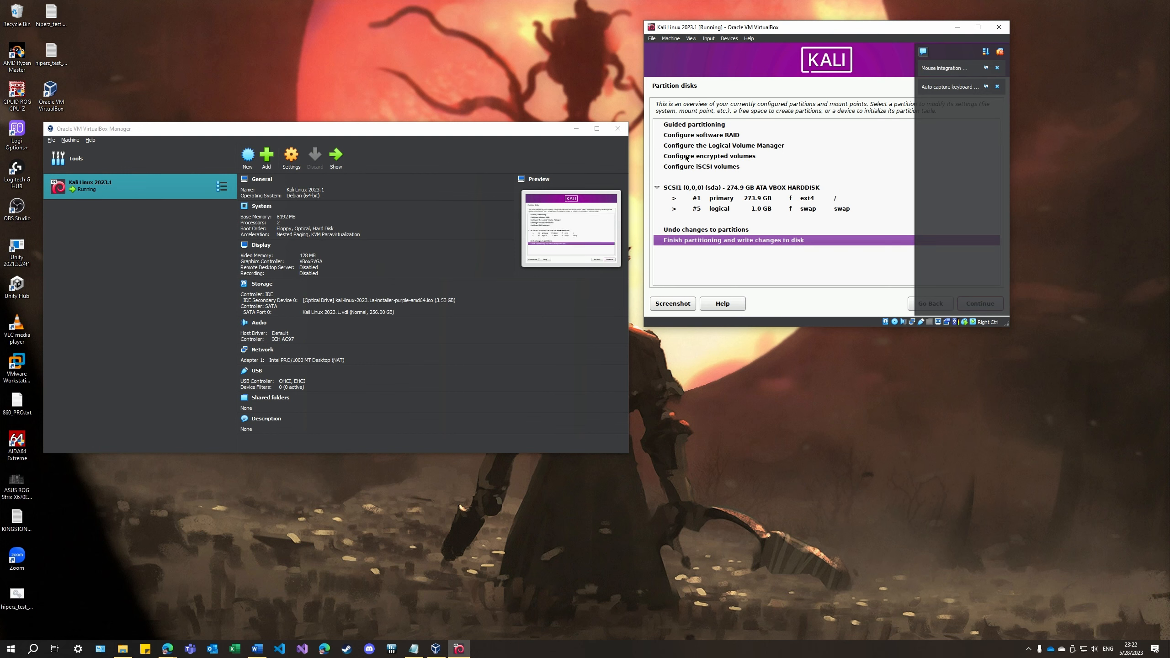
key(Return)
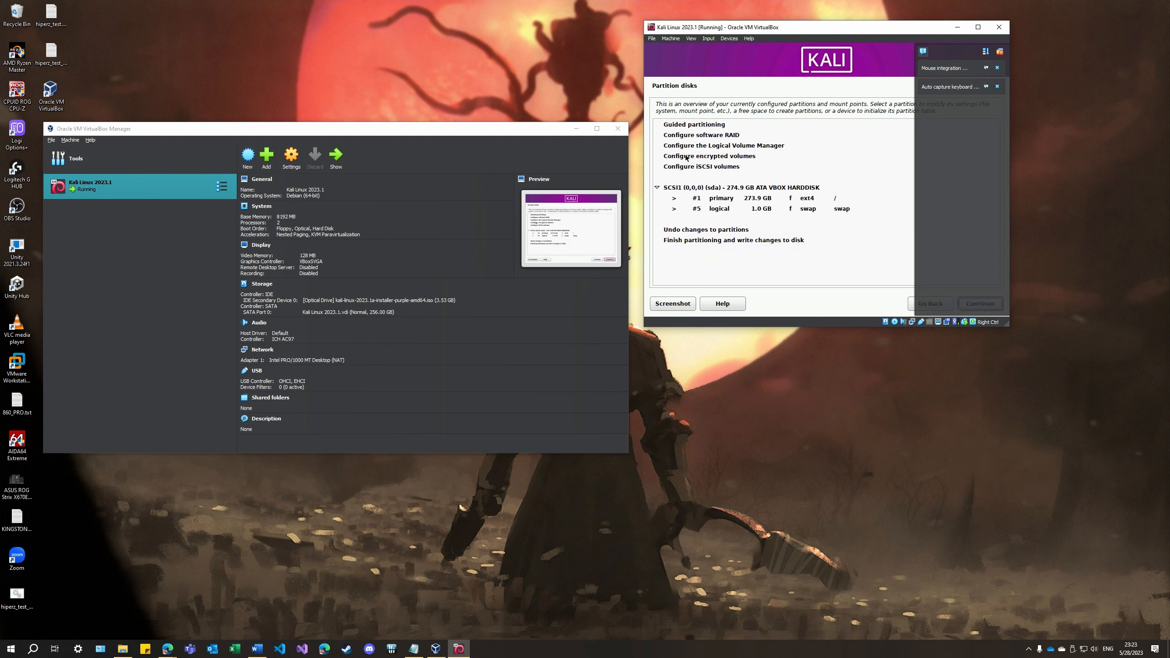
key(Down)
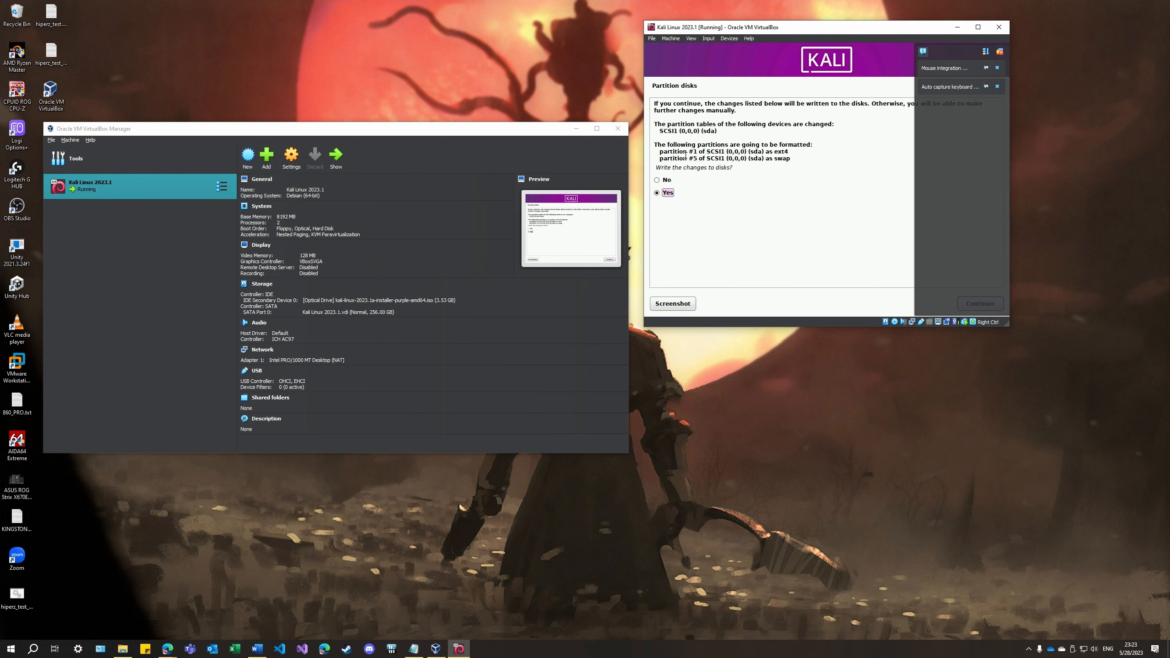
key(Return)
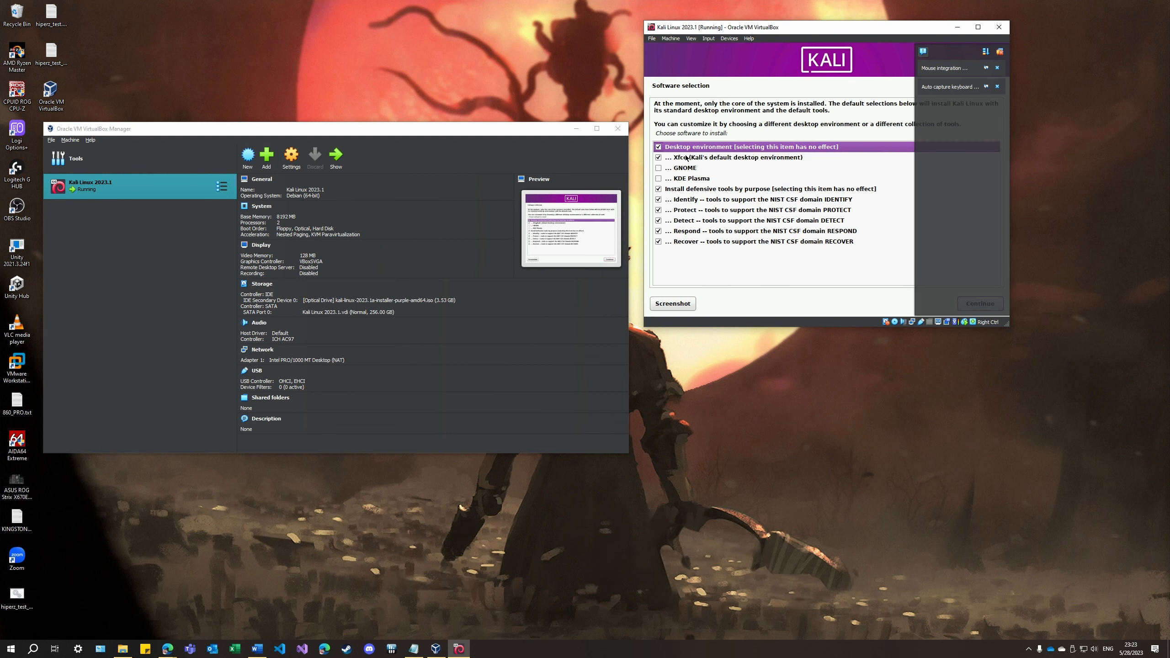
Keep the default Xfce desktop and all five NIST CSF defensive tool groups, and install the software
key(Down)
key(Down)
key(Down)
key(Down)
key(Down)
key(Down)
key(Down)
key(Down)
key(Down)
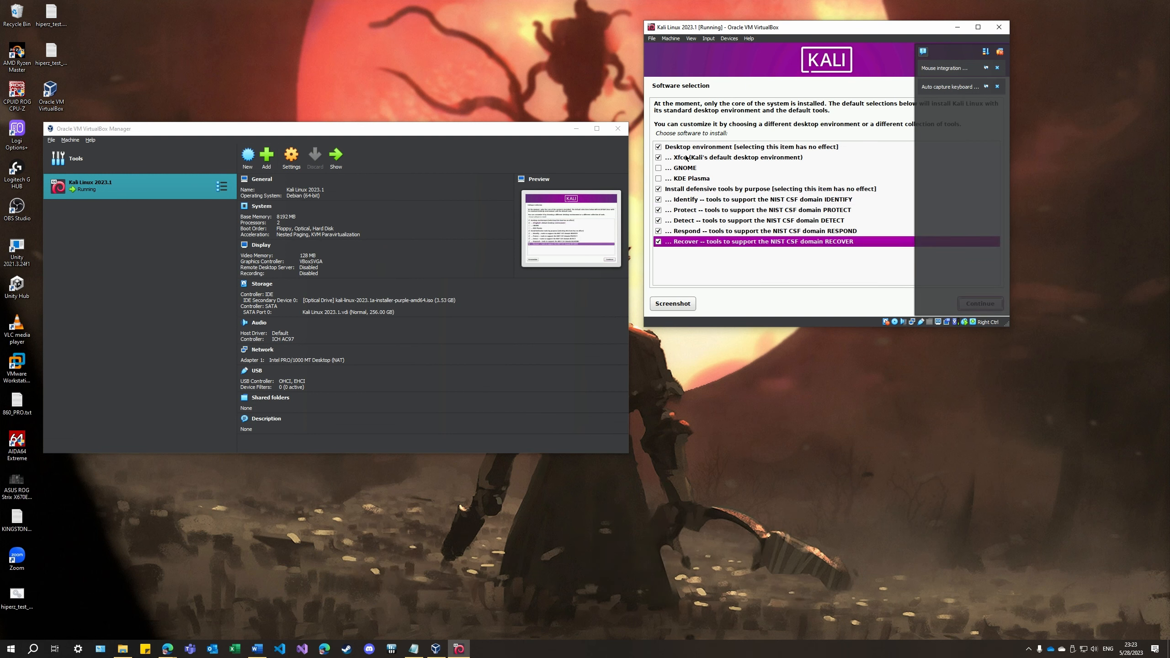
key(Return)
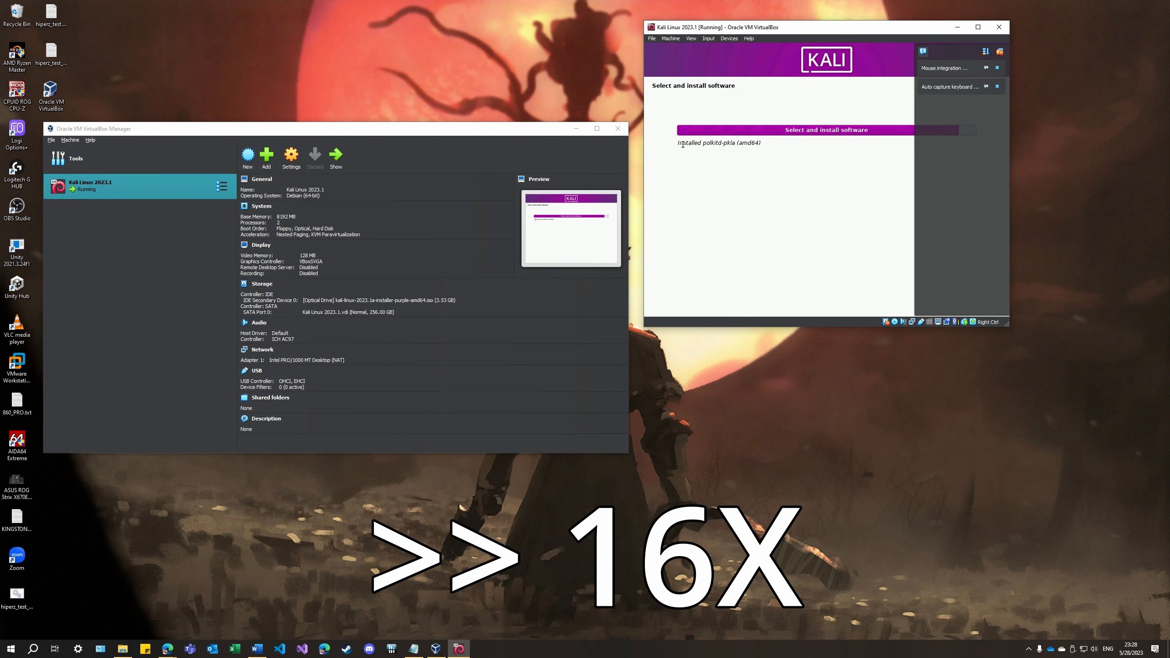
Decline the mouse and keyboard capture, and install the GRUB boot loader on the primary drive /dev/sda
click(677, 163)
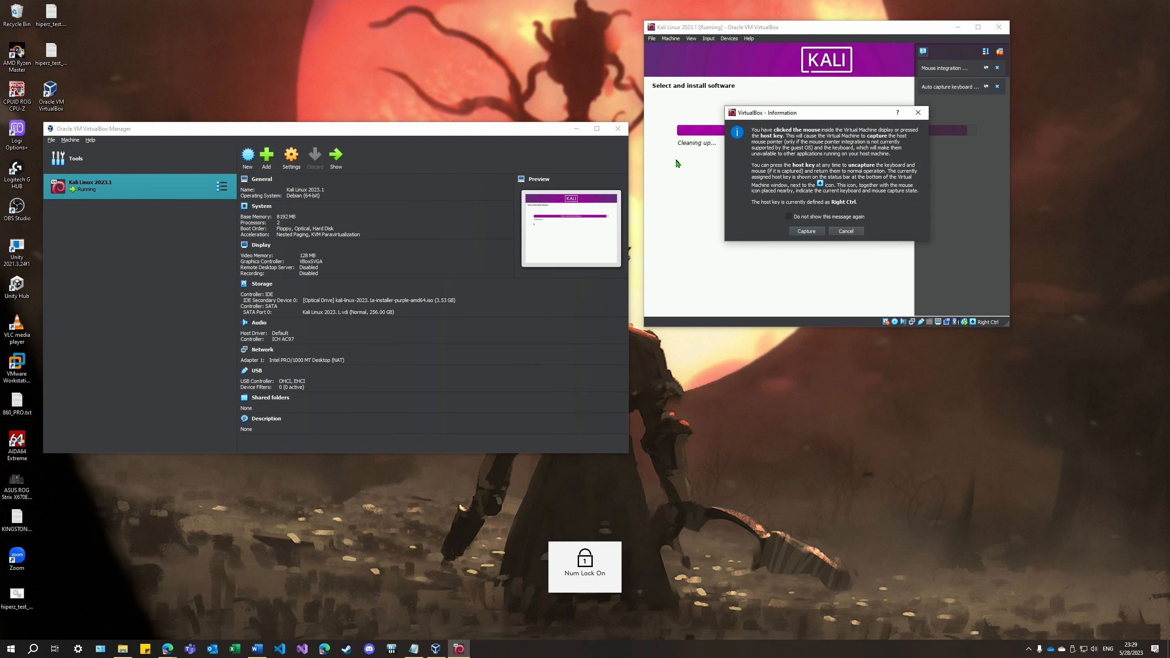
click(842, 231)
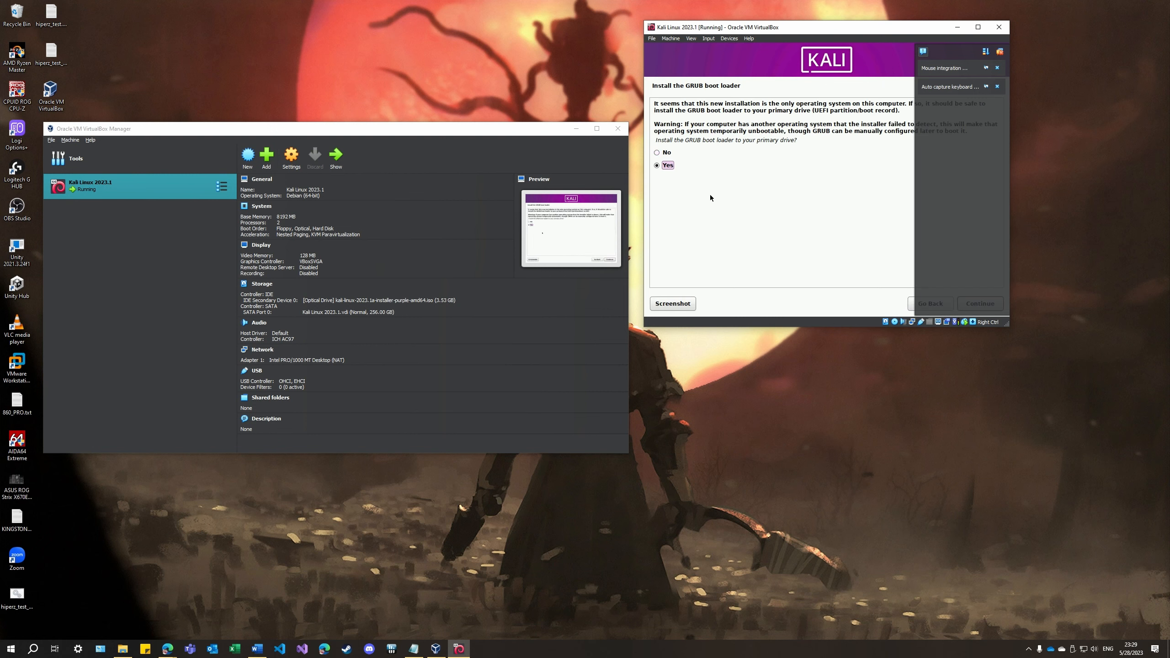
key(Return)
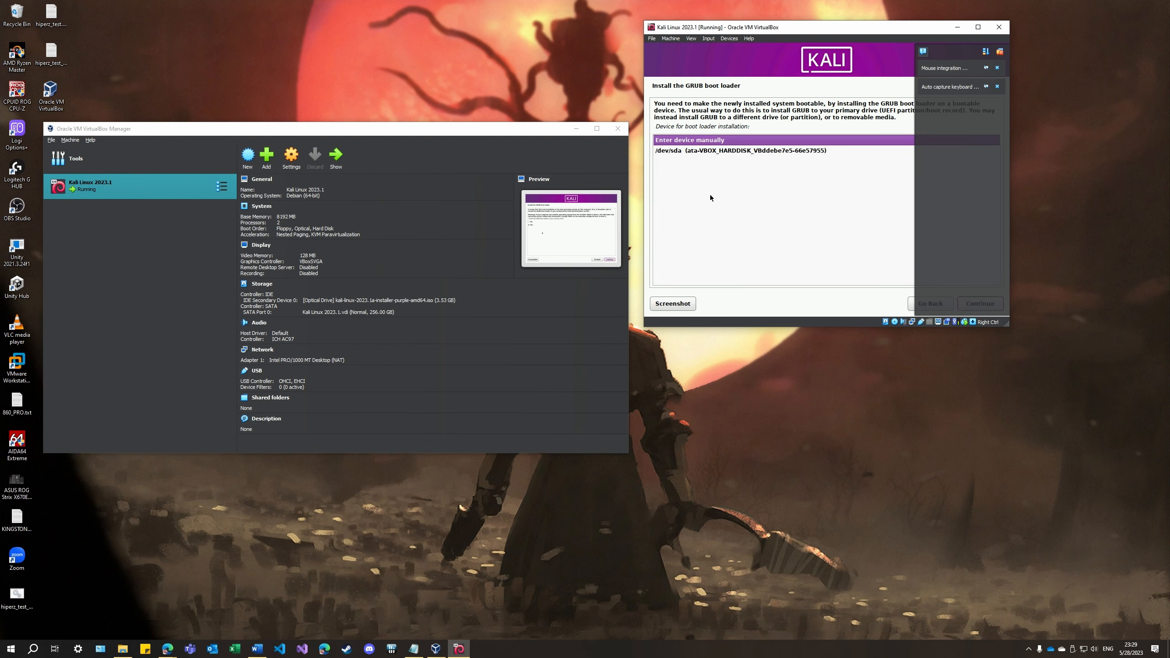
key(Down)
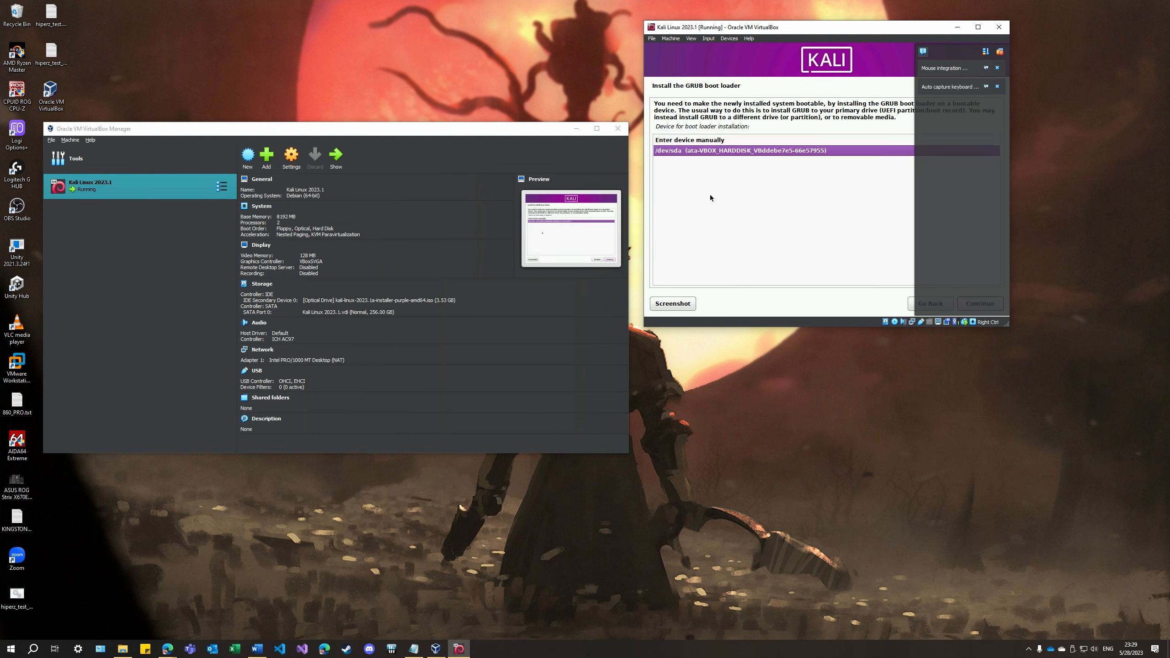
key(Return)
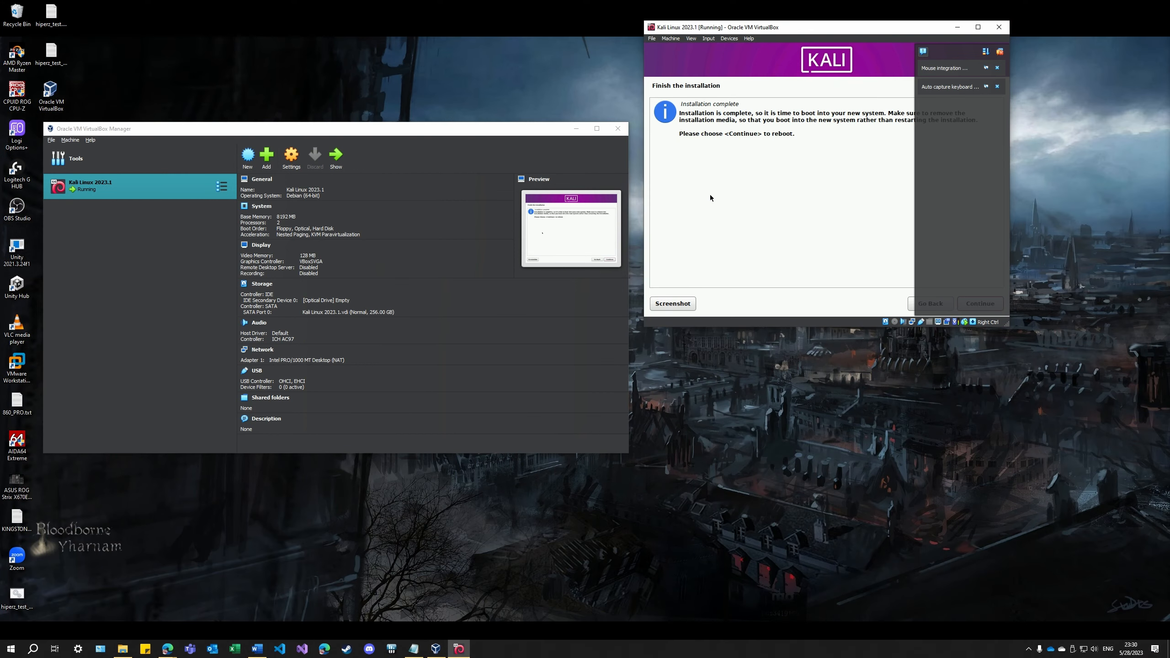
Reboot into the installed Kali system and log in with the account's username and password
key(Return)
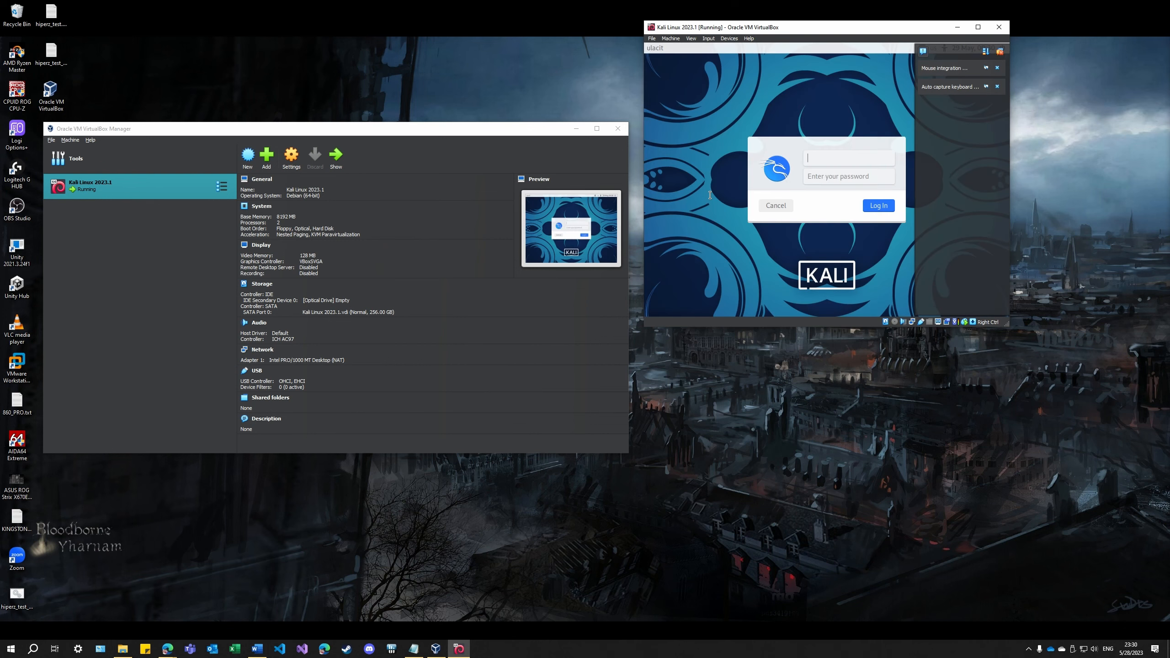
text(daniel)
key(Tab)
key(Return)
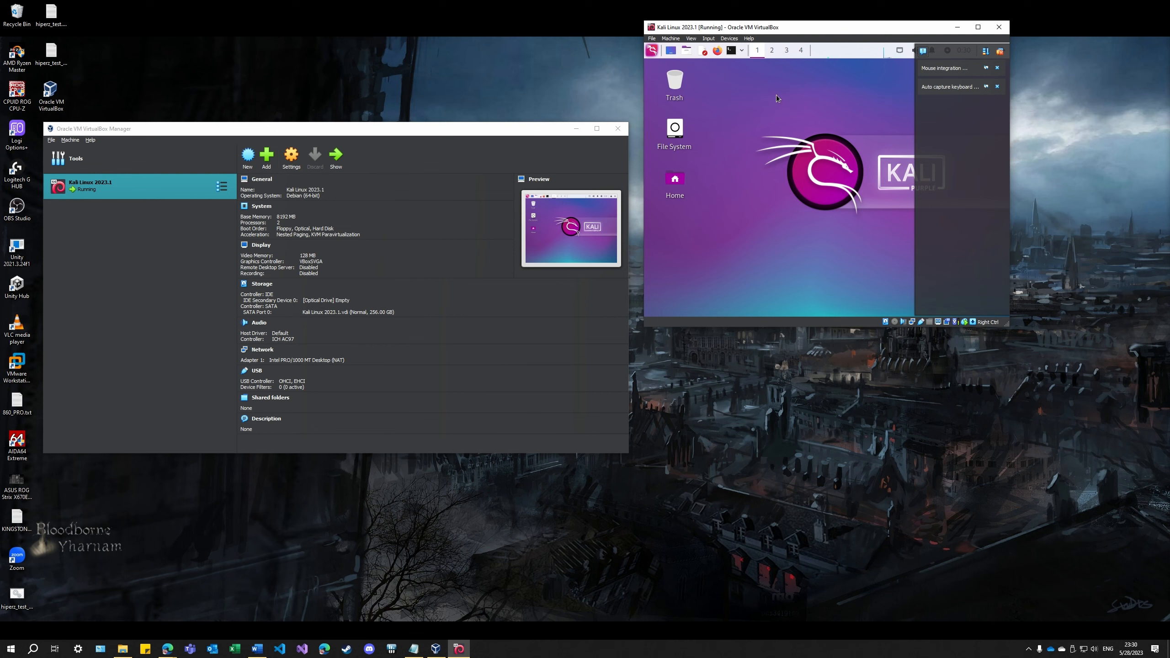
Open a terminal and install neofetch through sudo apt, supplying the account password and agreeing to continue
click(731, 51)
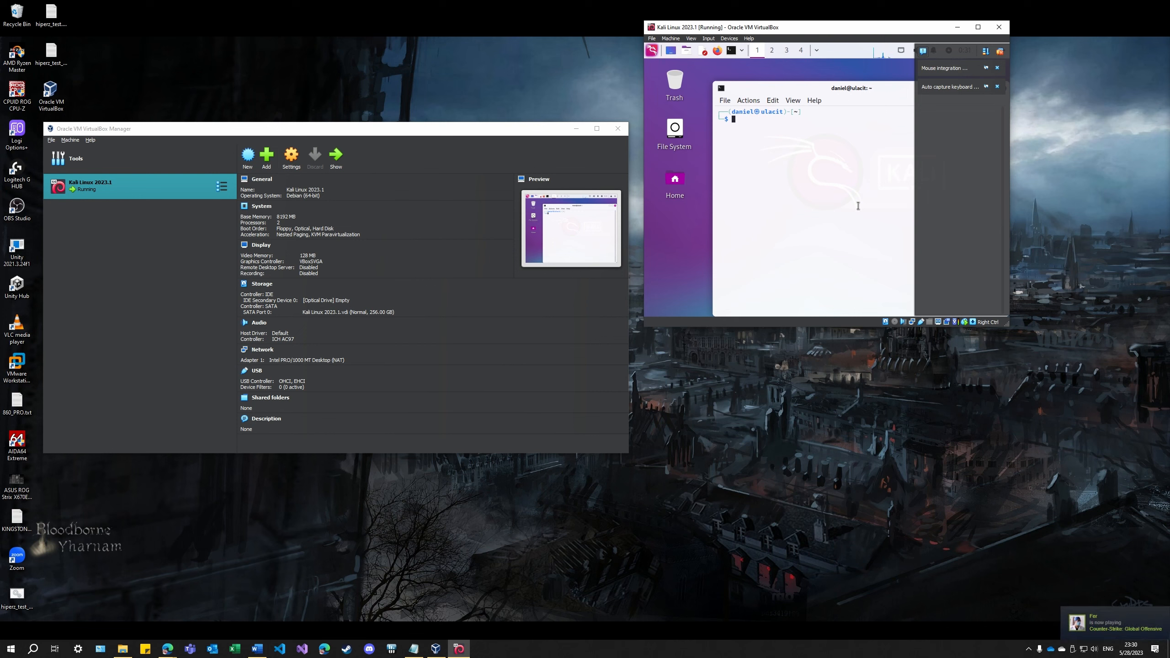
text(sudo apt)
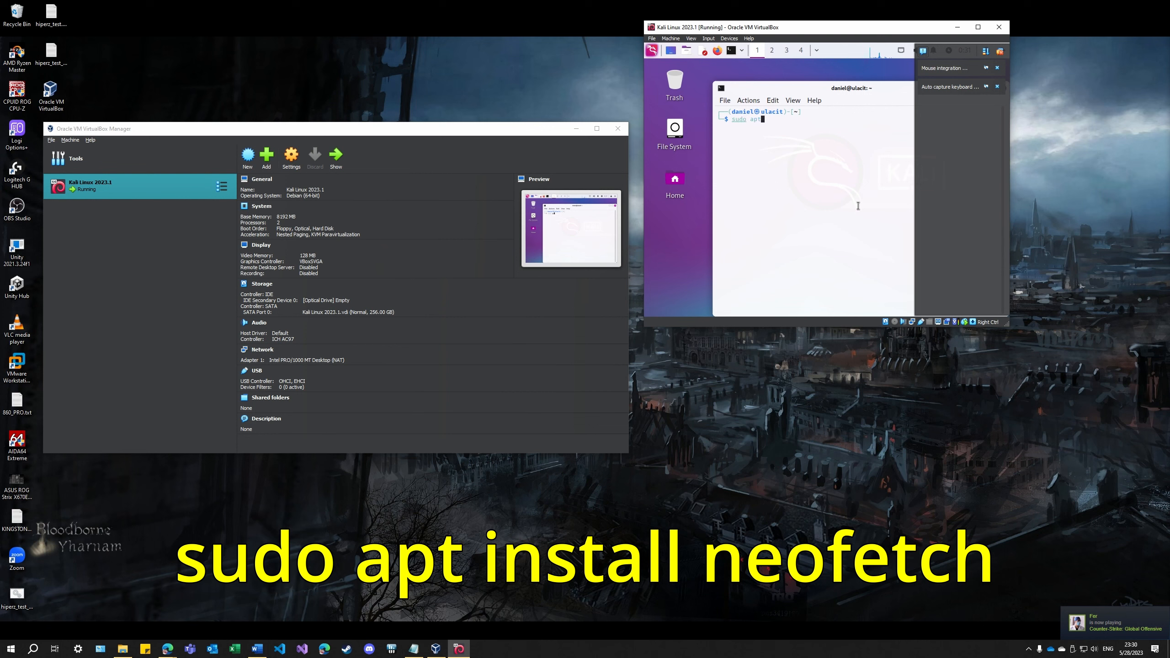
text( install neofetch)
key(Return)
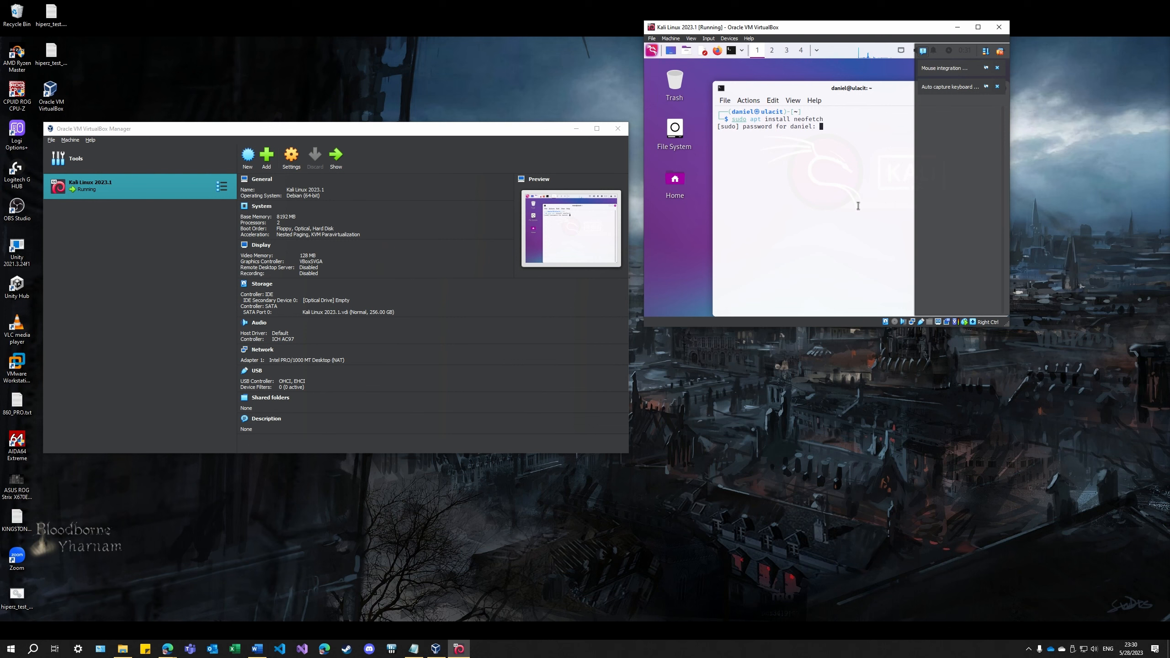
key(Return)
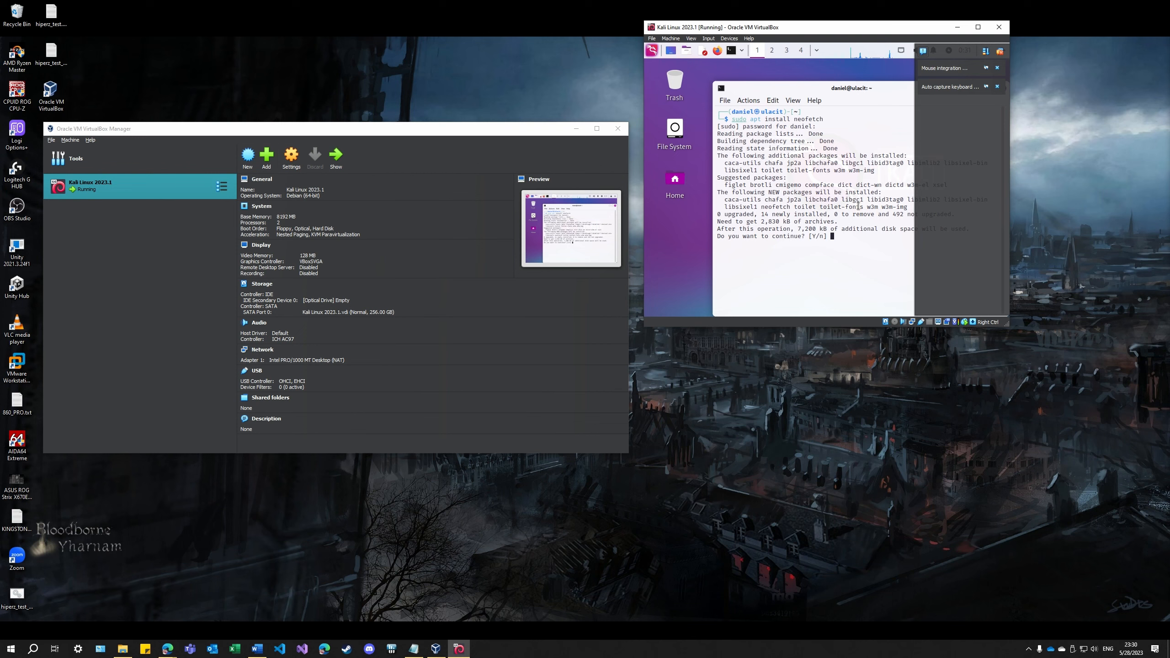
text(y)
key(Return)
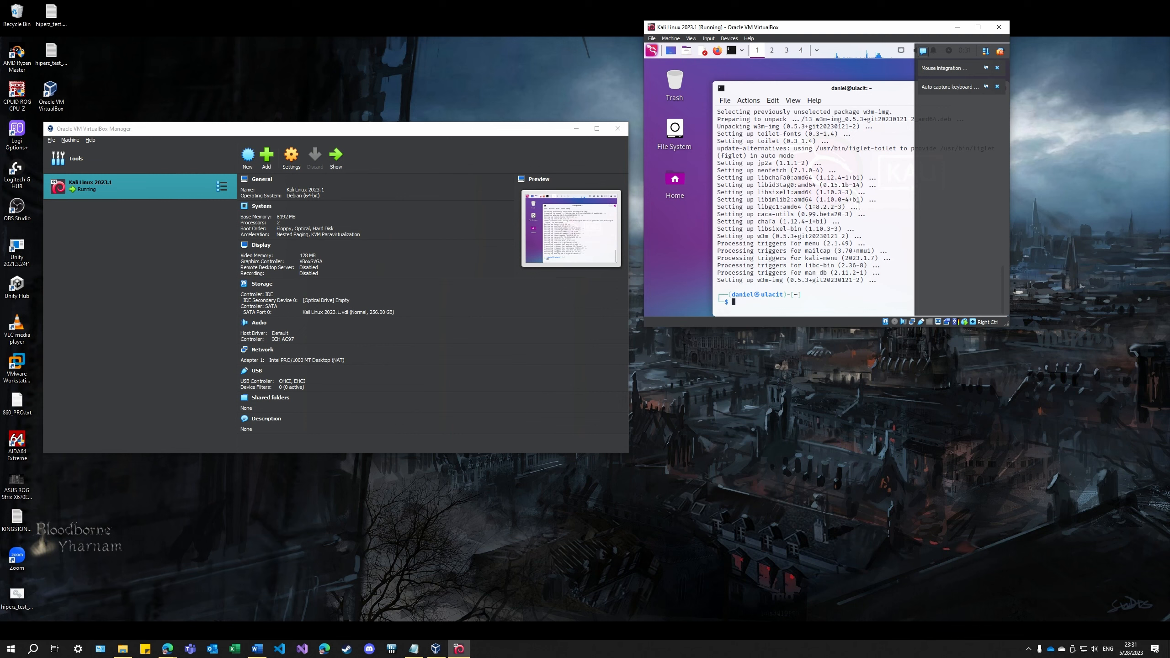
Install PowerShell with the command sudo apt install powershell
text(sudo apt)
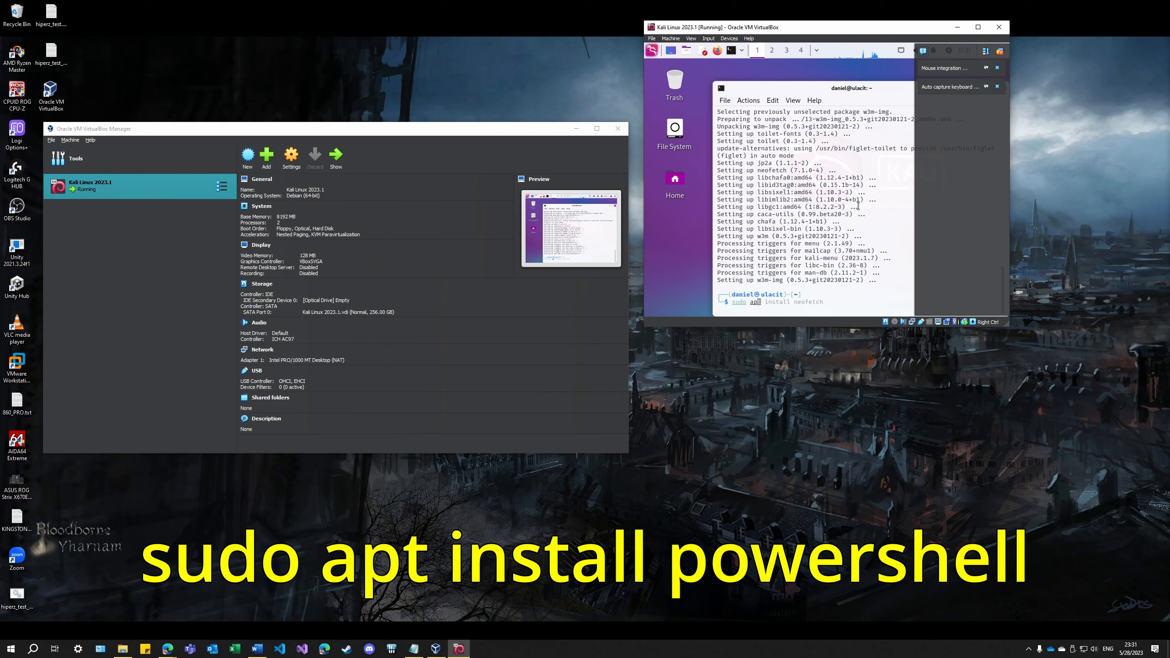
text( install powershell)
key(Return)
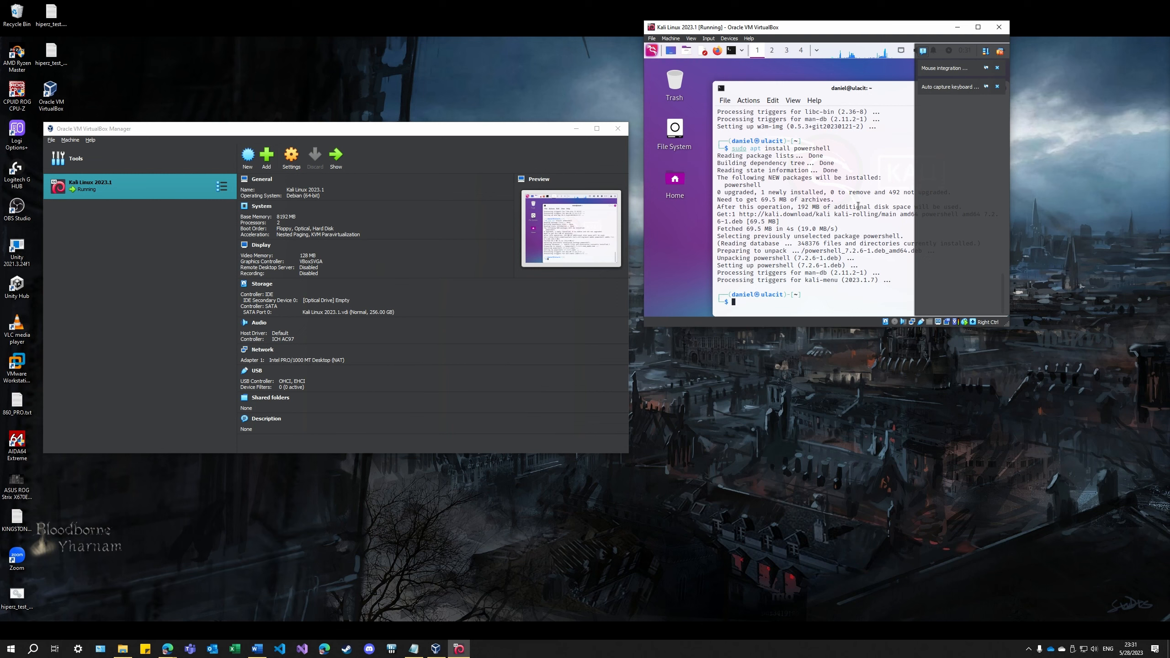
Run sudo apt install terminator and agree to install the additional packages
key(Up)
key(Left)
key(Left)
key(Left)
key(Left)
key(Left)
key(Left)
key(Left)
key(Left)
key(Left)
key(Left)
key(Left)
key(Left)
key(Left)
key(Left)
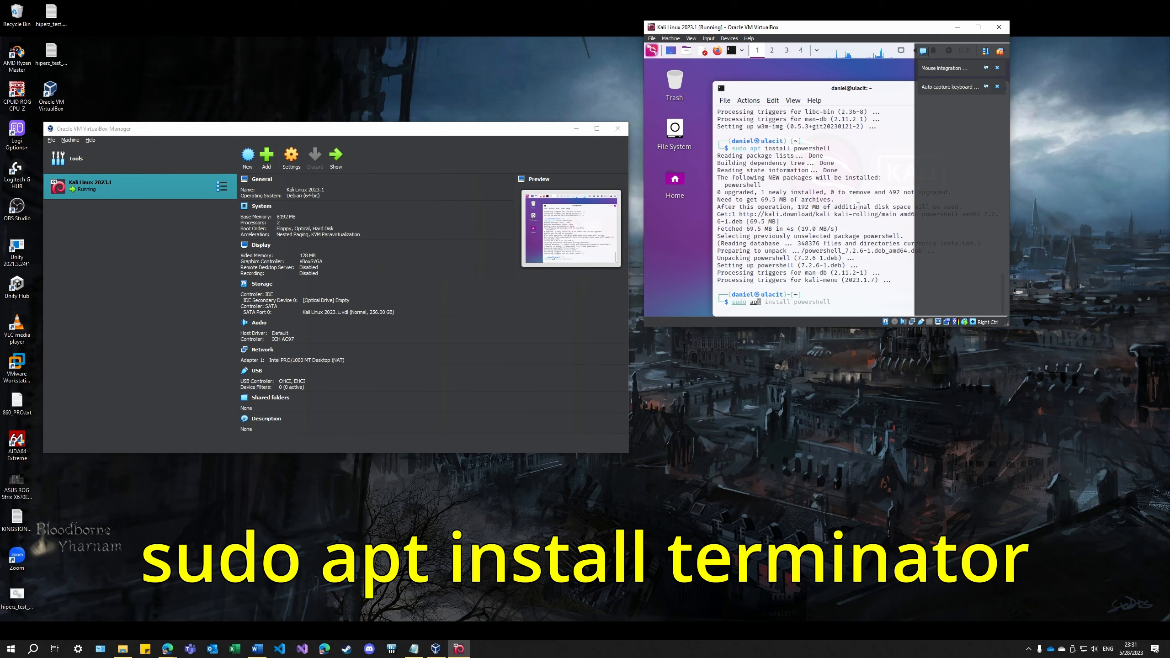
text(all terminator)
key(Return)
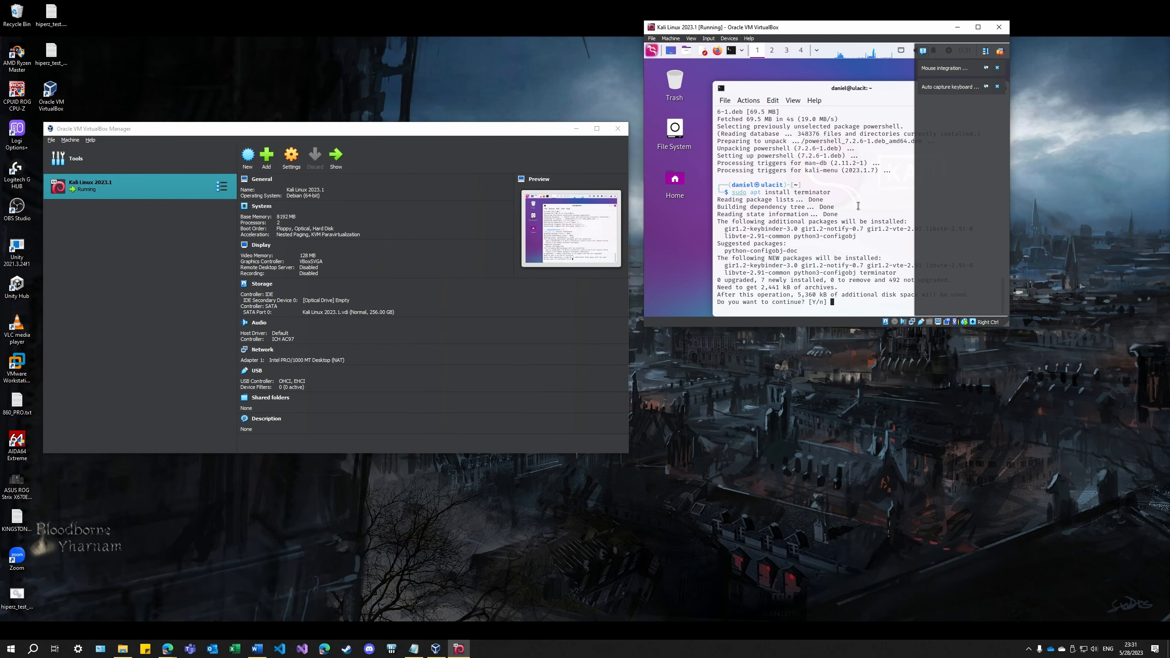
text(y)
key(Return)
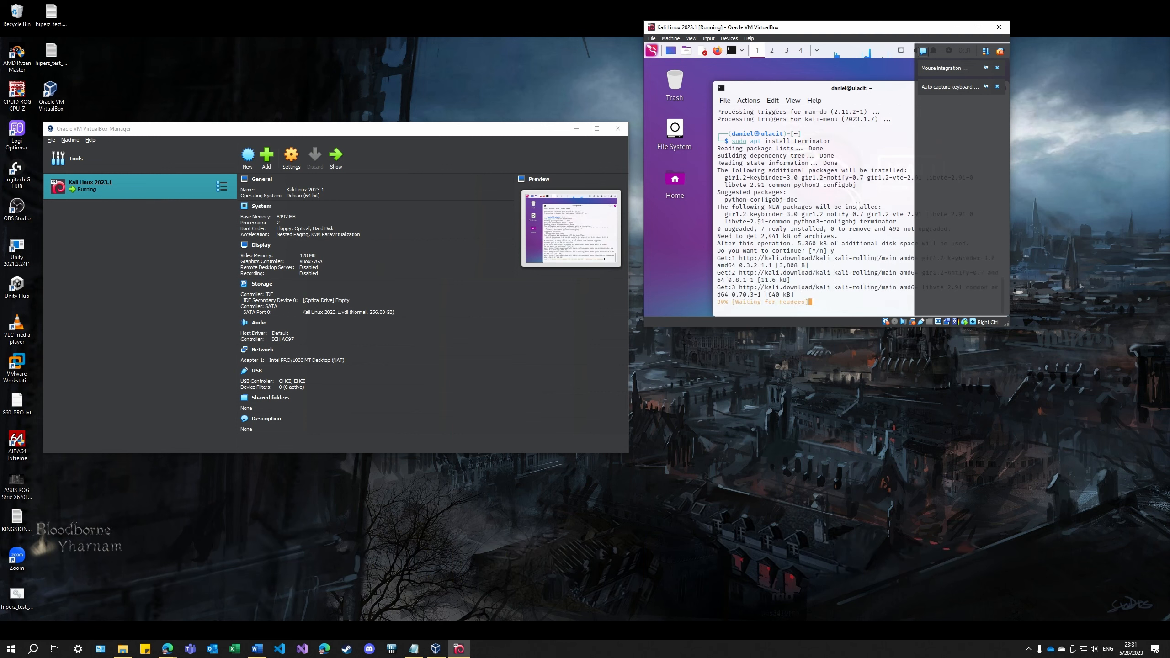